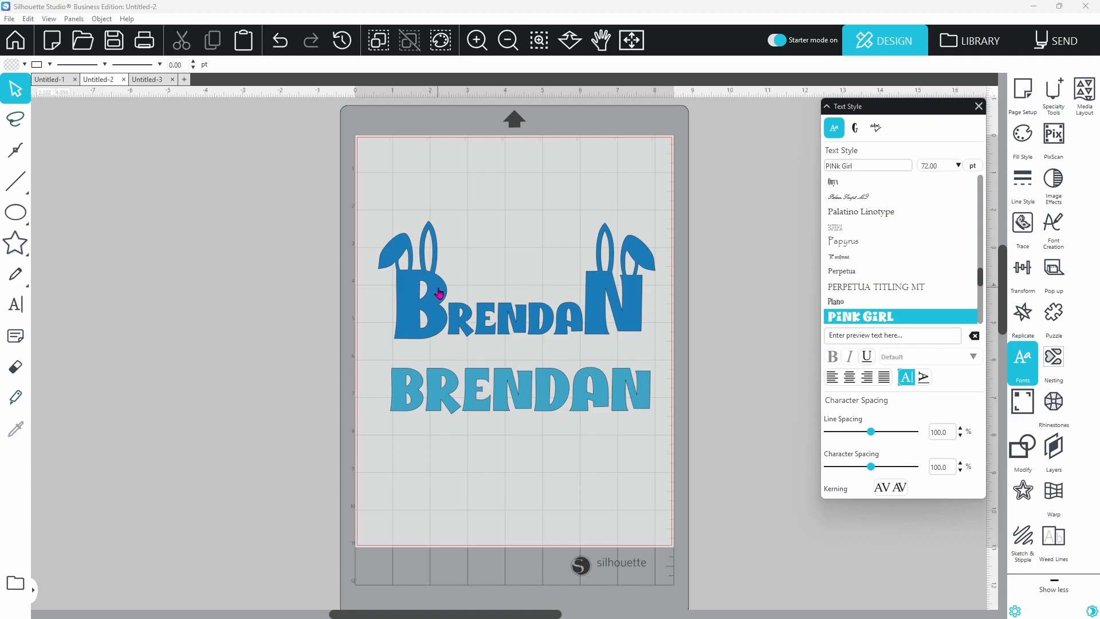
In the Untitled-3 document, draw an upright ellipse about 0.84 in wide and 1.96 in tall above the letter A
click(162, 84)
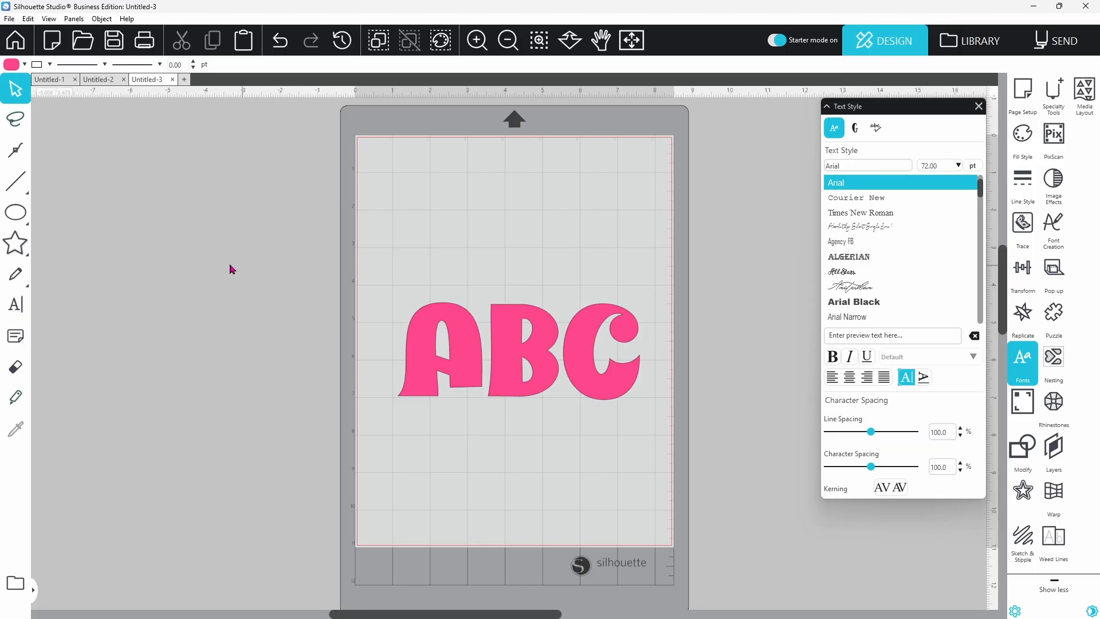
mouse_move(12, 222)
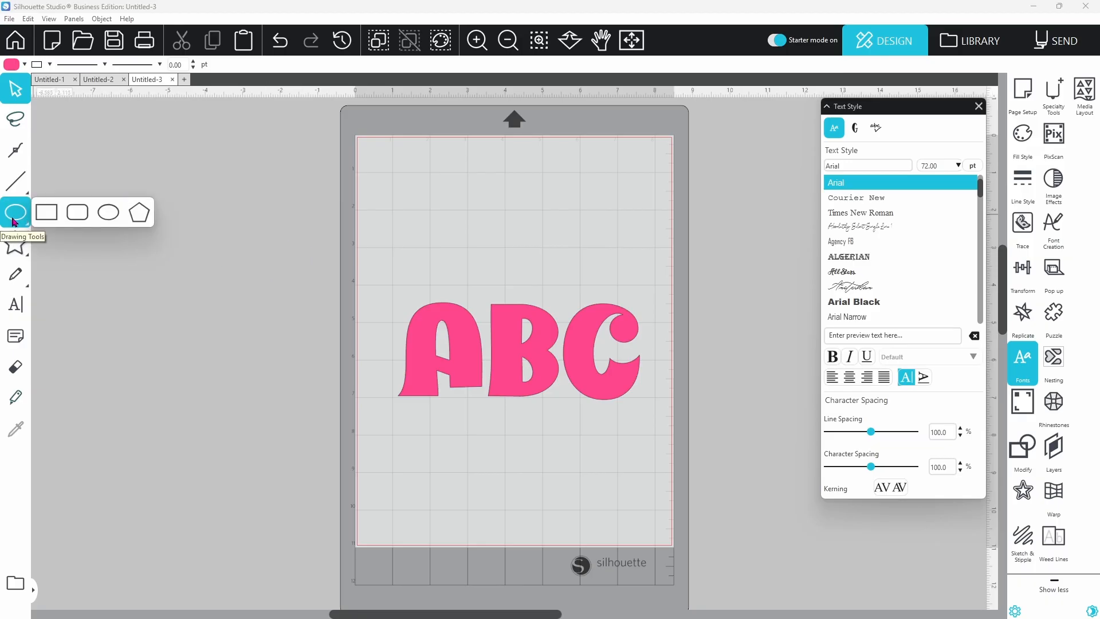
click(109, 215)
drag(425, 217, 431, 282)
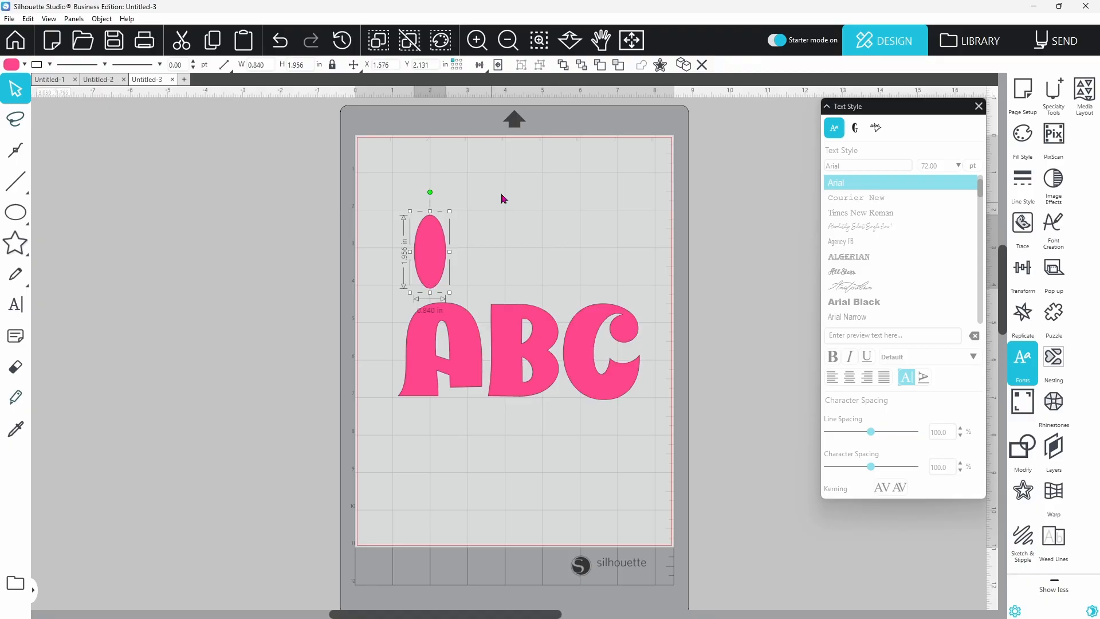
Duplicate the ellipse, place the copy just to its right, and stretch it upward to about 2.52 in tall
click(680, 67)
drag(455, 247, 481, 251)
drag(467, 211, 470, 196)
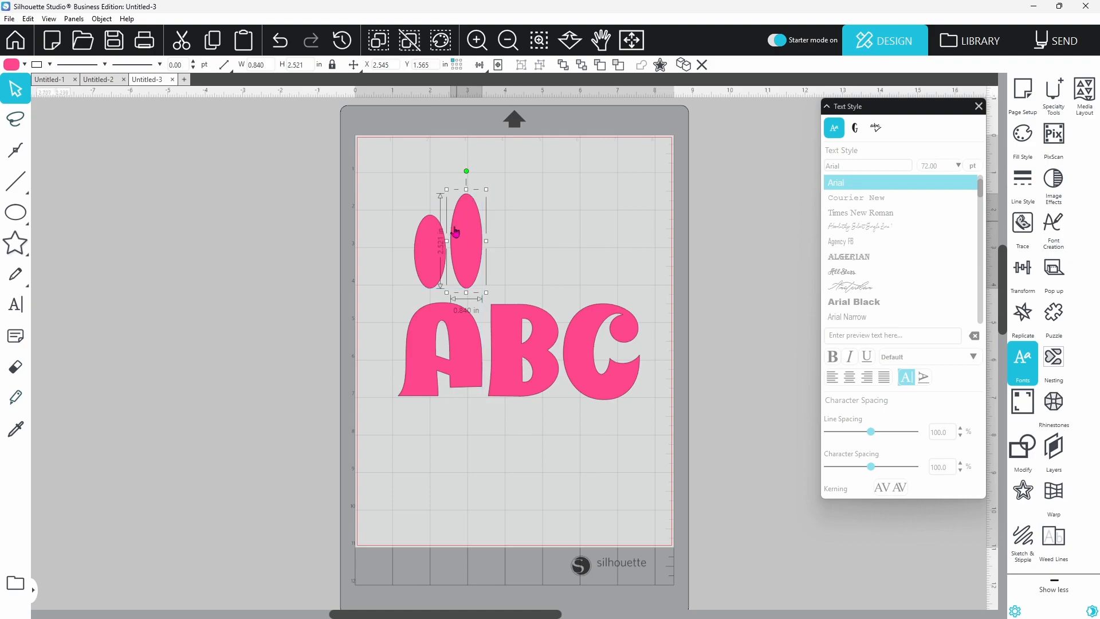
Convert the tall ellipse's top point to a corner and adjust its curve handles to form a pointed ear tip
double_click(472, 255)
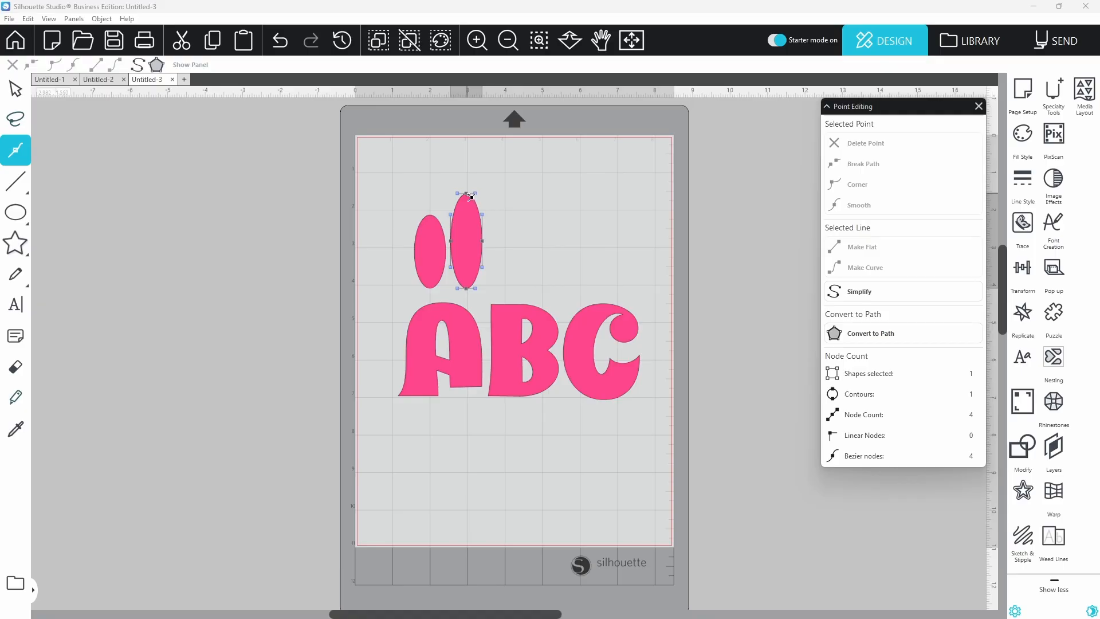
click(468, 197)
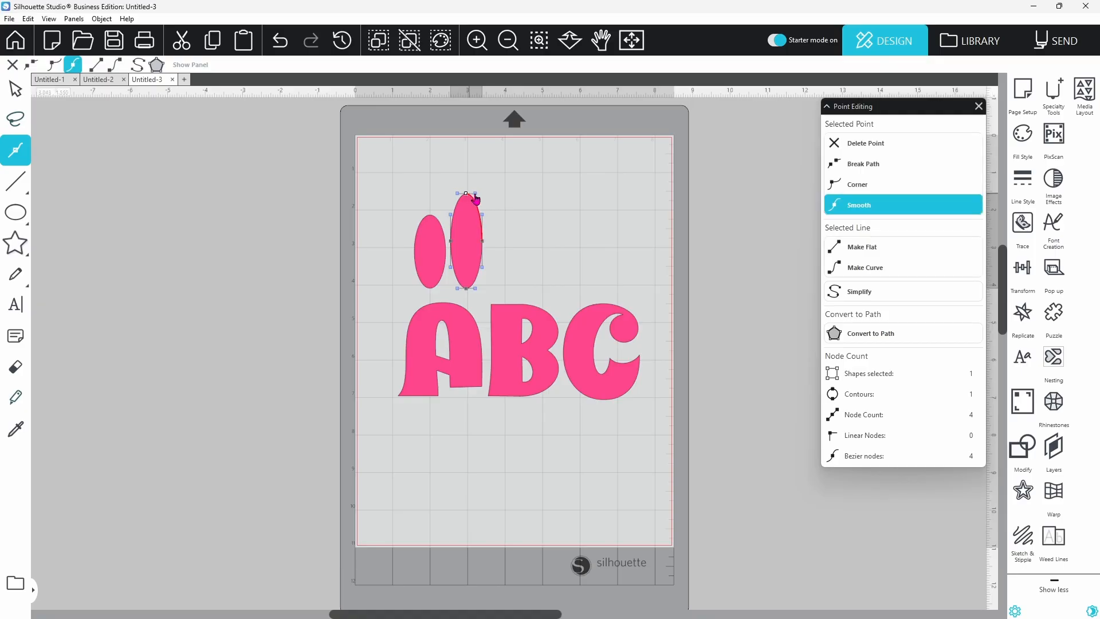
click(850, 190)
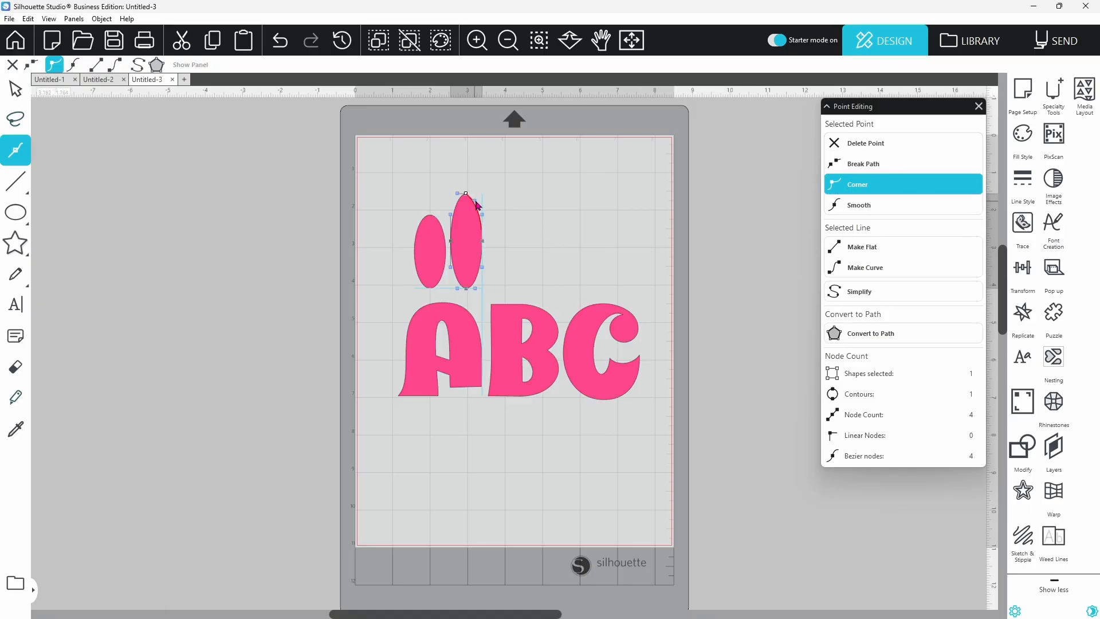
drag(456, 193, 457, 196)
key(Escape)
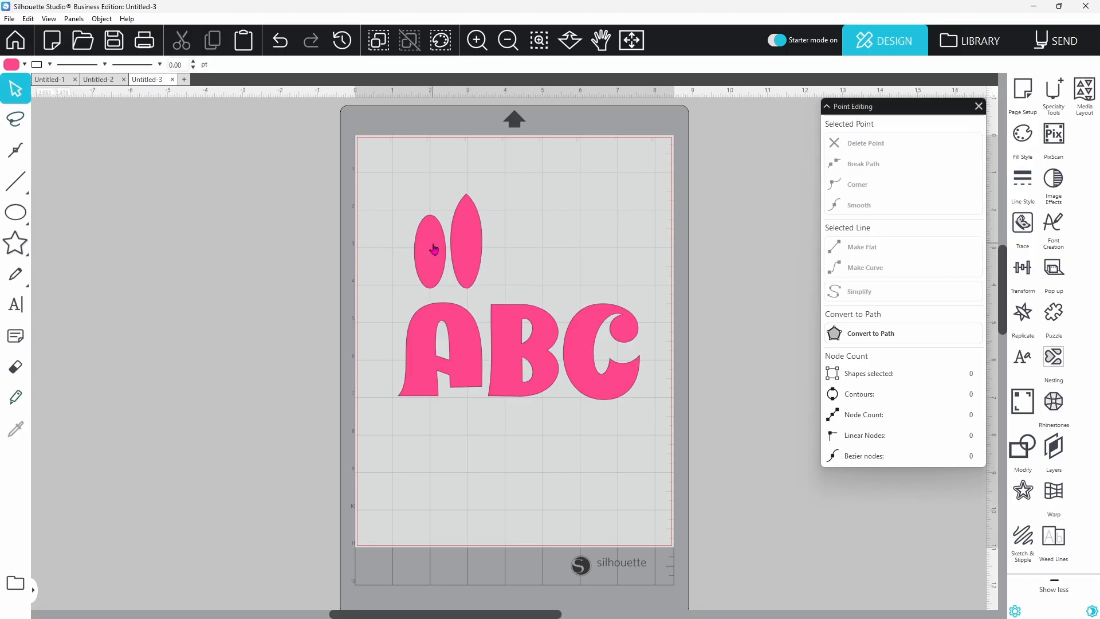
Duplicate the shorter ellipse, tilt the copy down to the left across its upper end, and shorten it to about 1.55 in
click(433, 246)
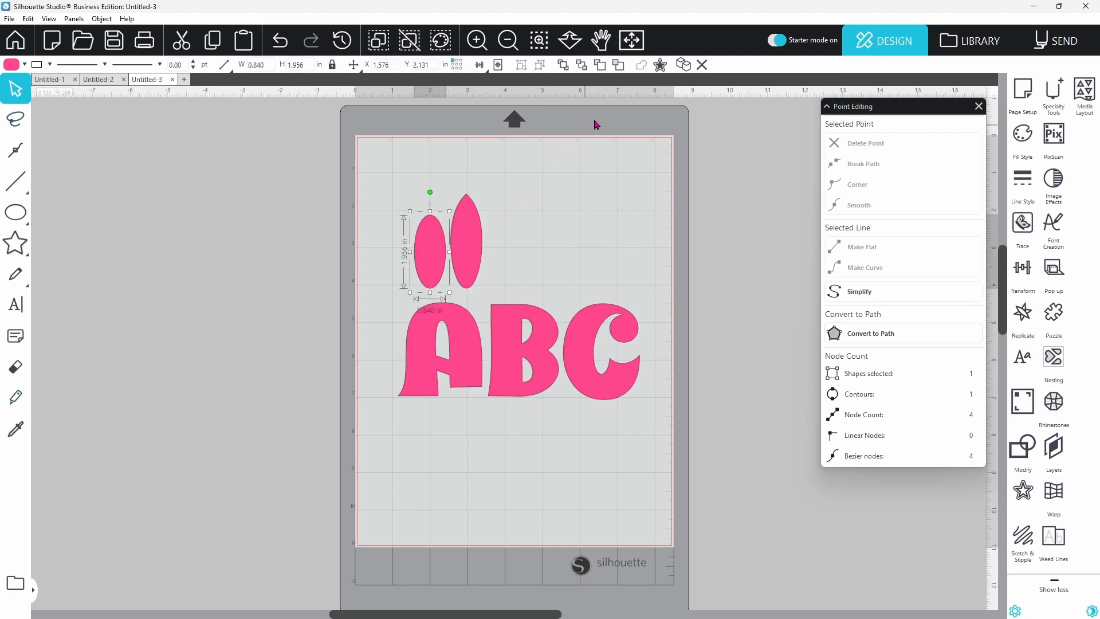
click(682, 65)
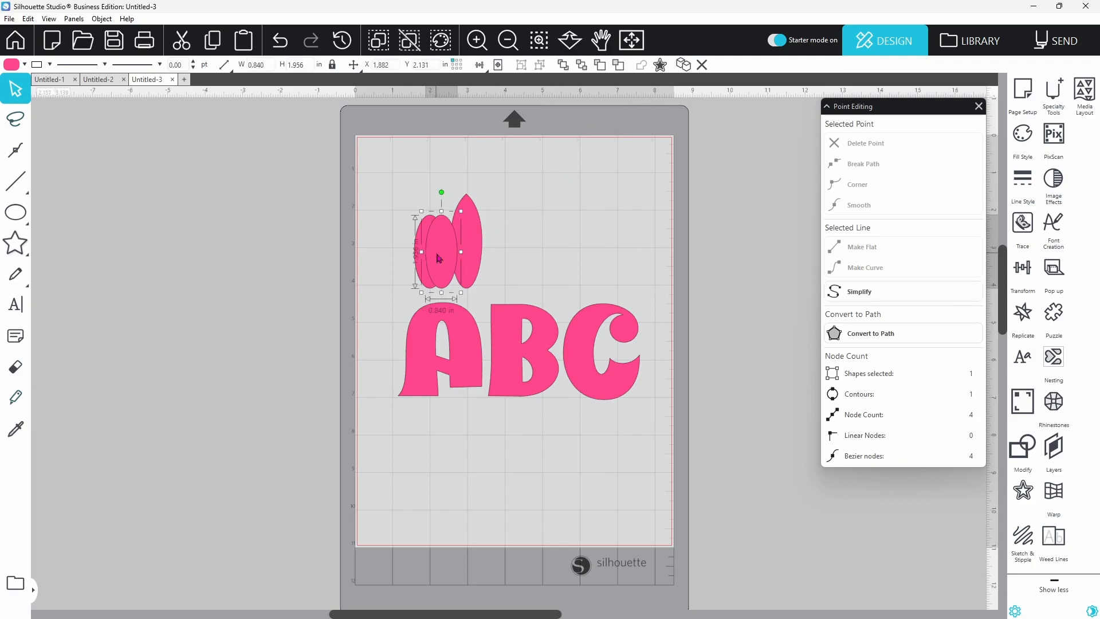
drag(439, 235, 402, 234)
drag(405, 195, 430, 221)
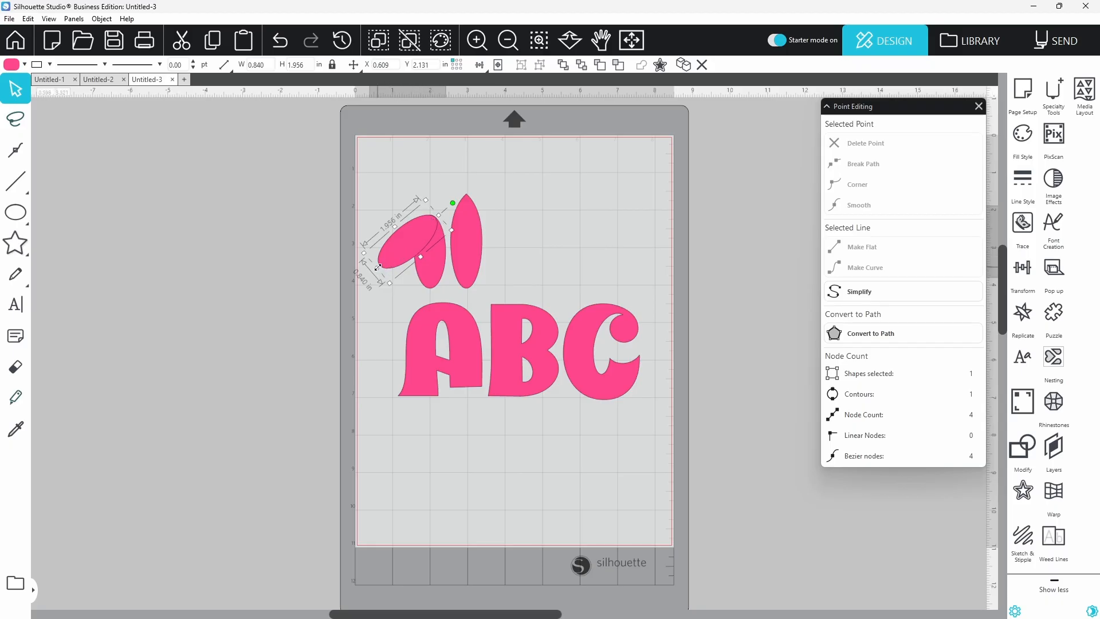
drag(377, 268, 394, 265)
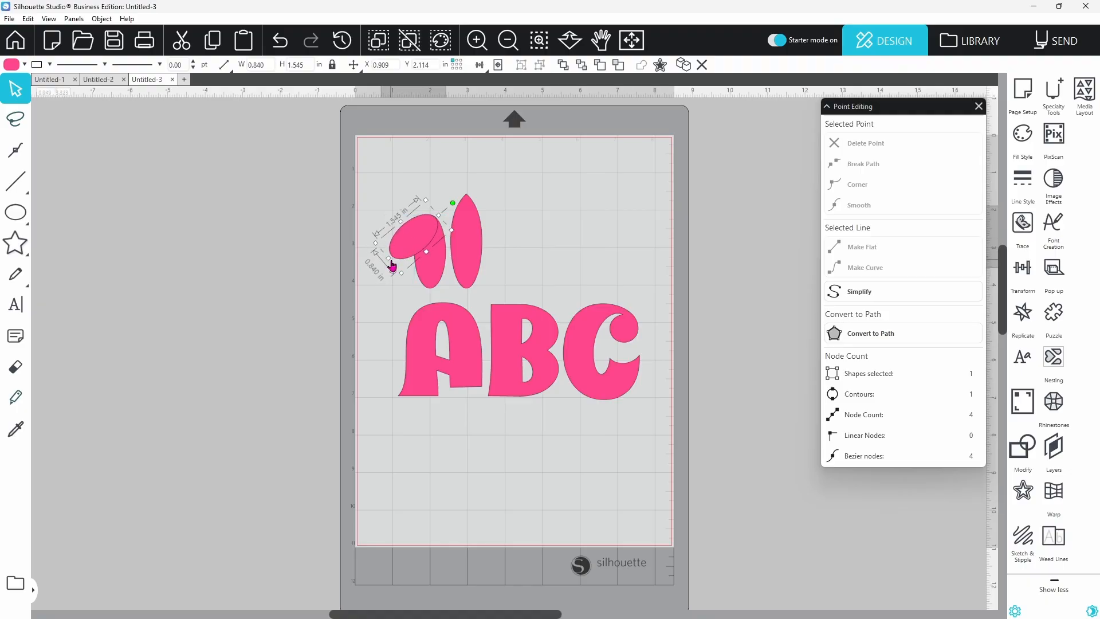
Convert the tilted ellipse's lower-left end point to a corner and reshape its curves into a pointed fold tip
double_click(407, 249)
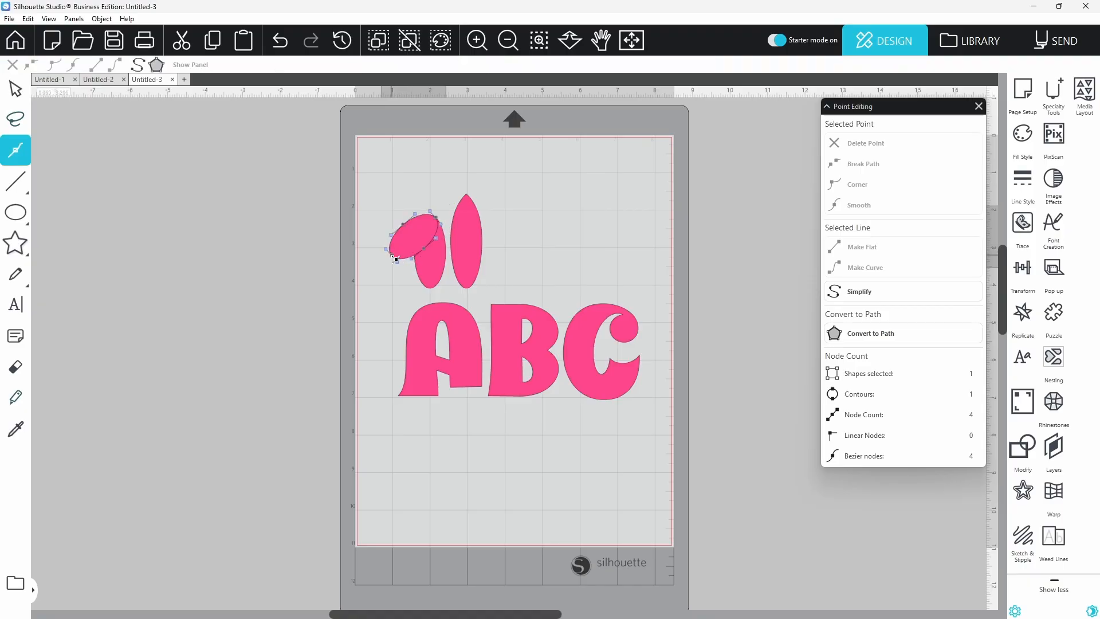
click(392, 257)
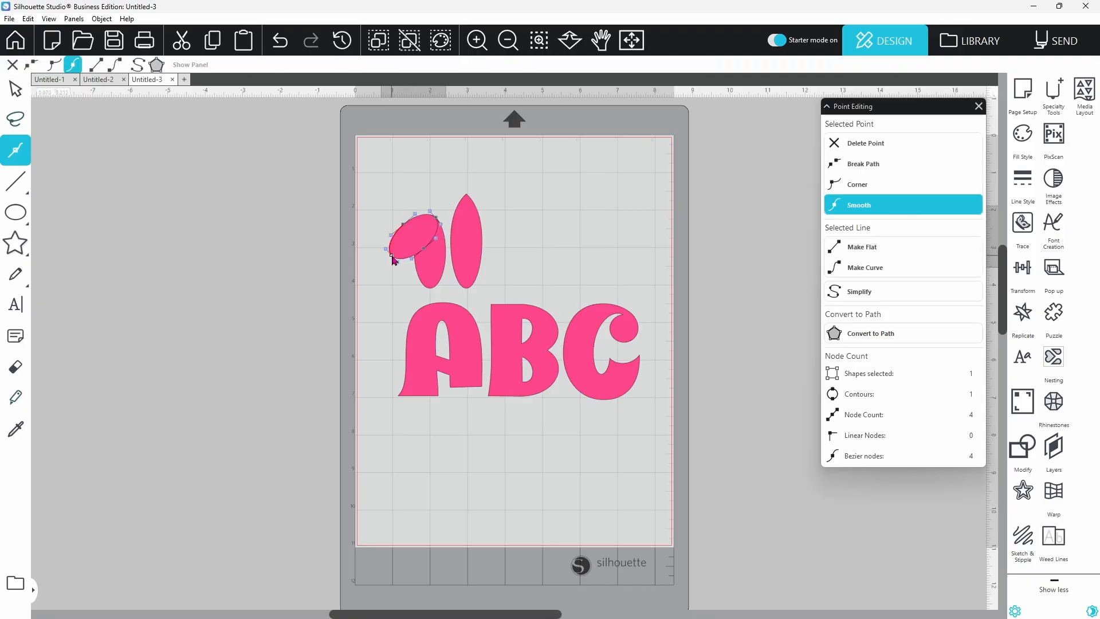
click(850, 189)
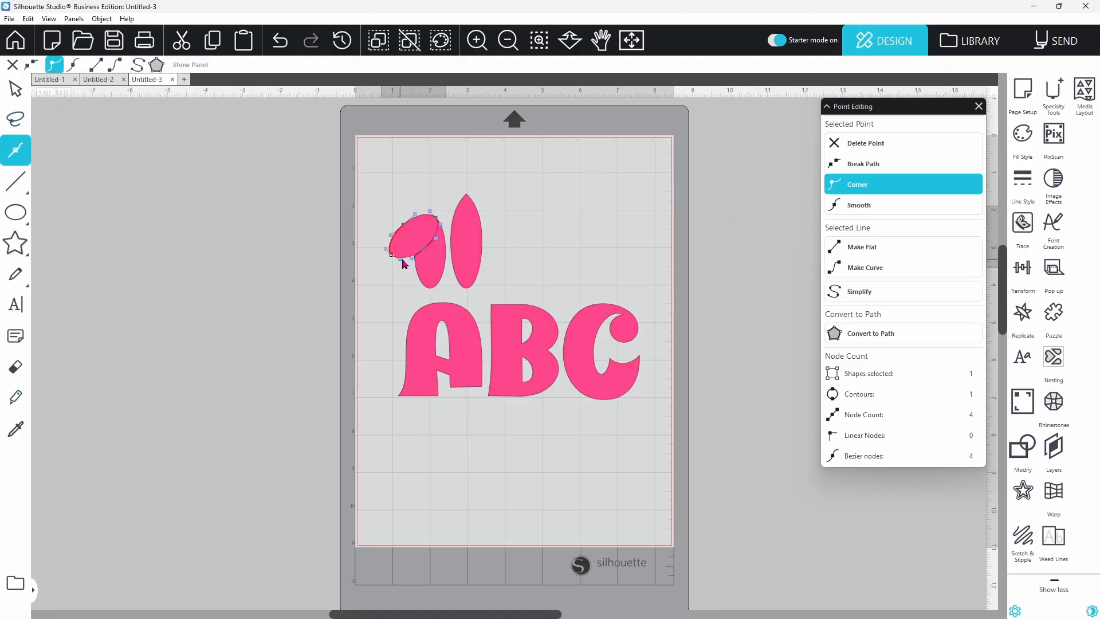
drag(388, 251, 396, 247)
click(402, 278)
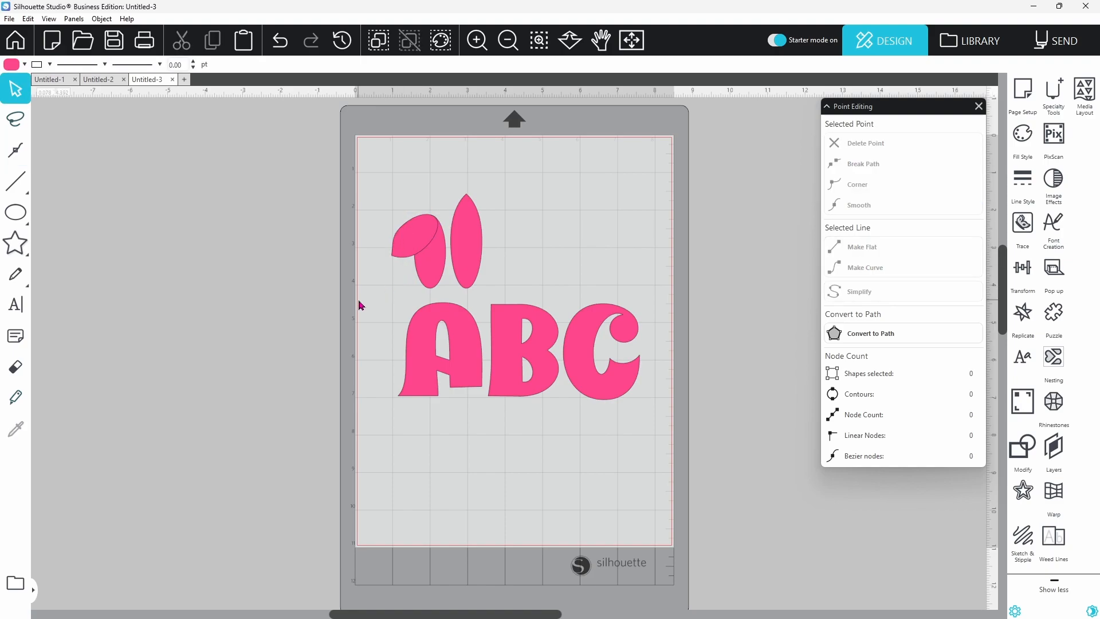
Narrow the tilted fold shape to about 0.67 in and fit it against the top of the shorter ellipse
click(402, 248)
drag(426, 251, 421, 248)
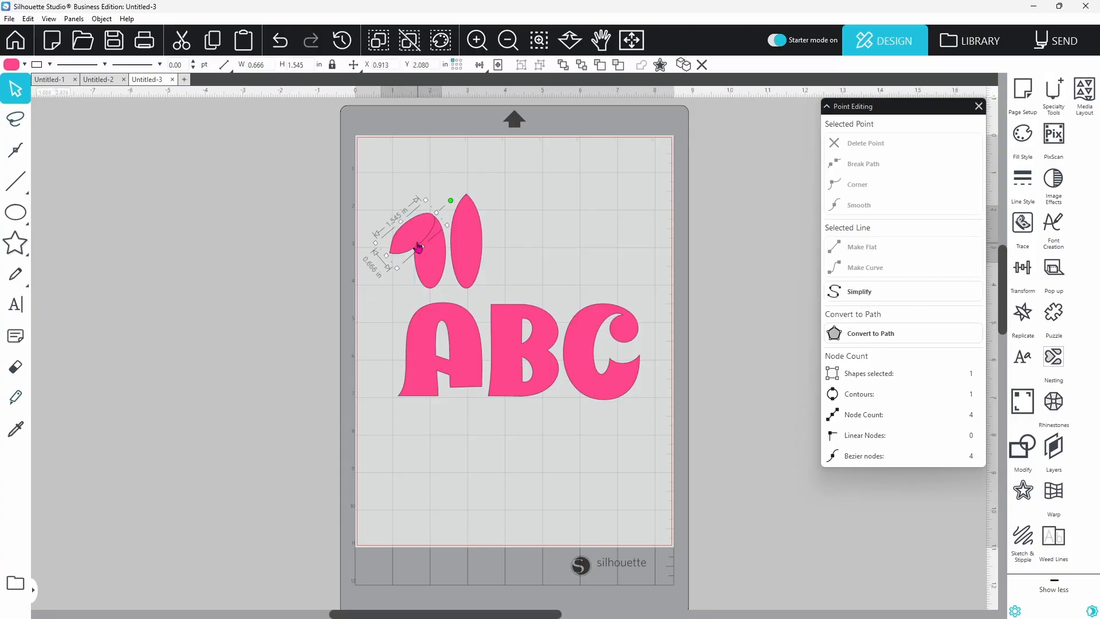
click(259, 265)
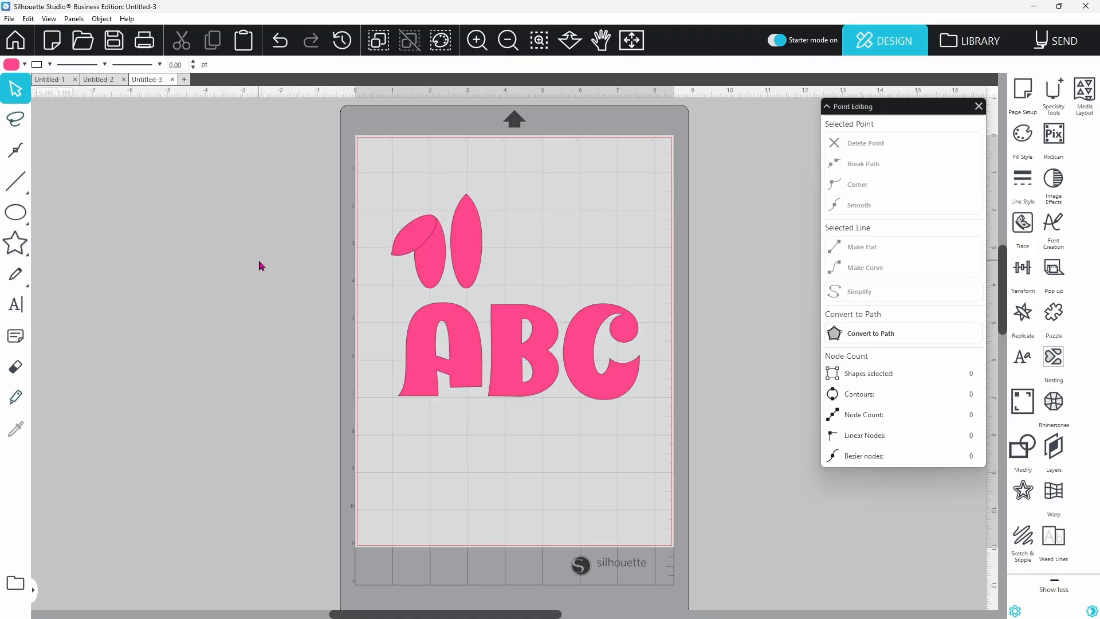
Create an internal offset of the tall ear at a distance of 0.160 in with sharp corners
click(469, 258)
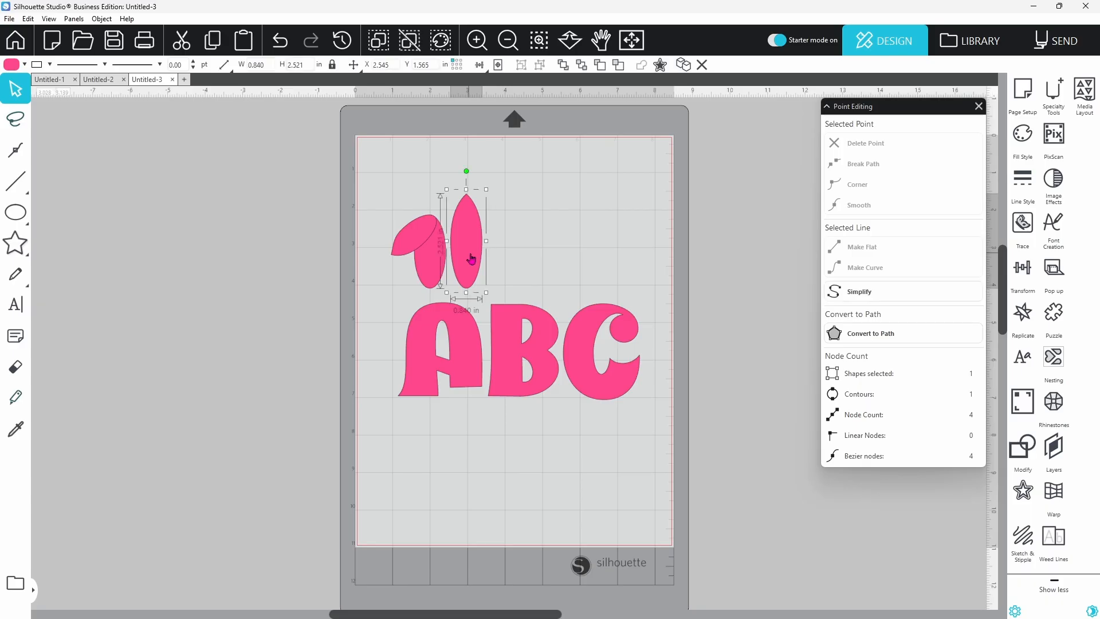
click(1022, 496)
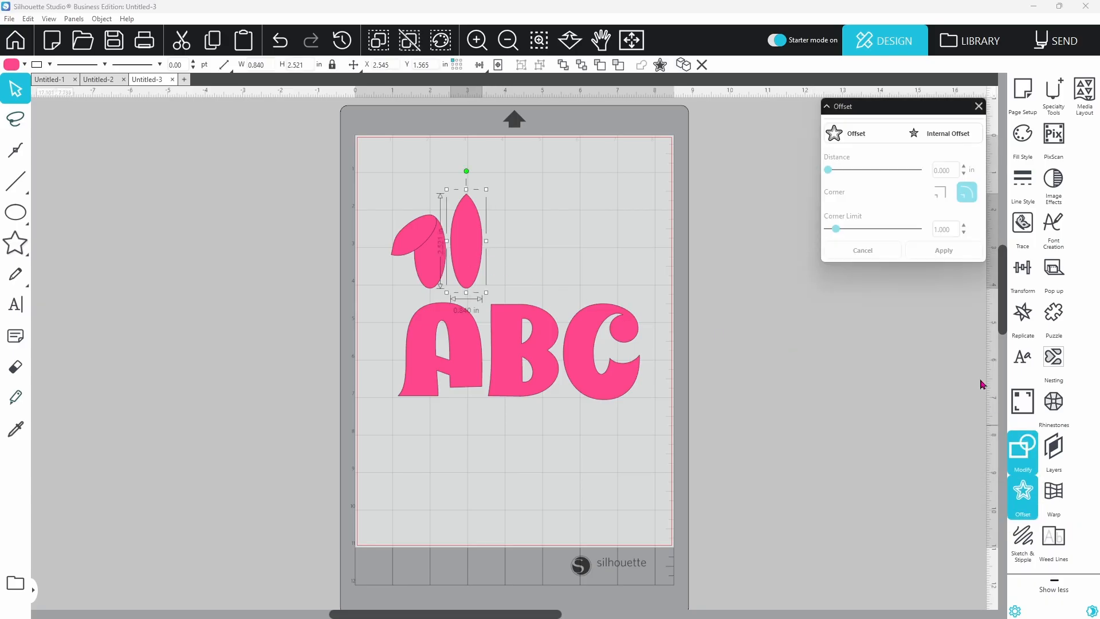
click(929, 138)
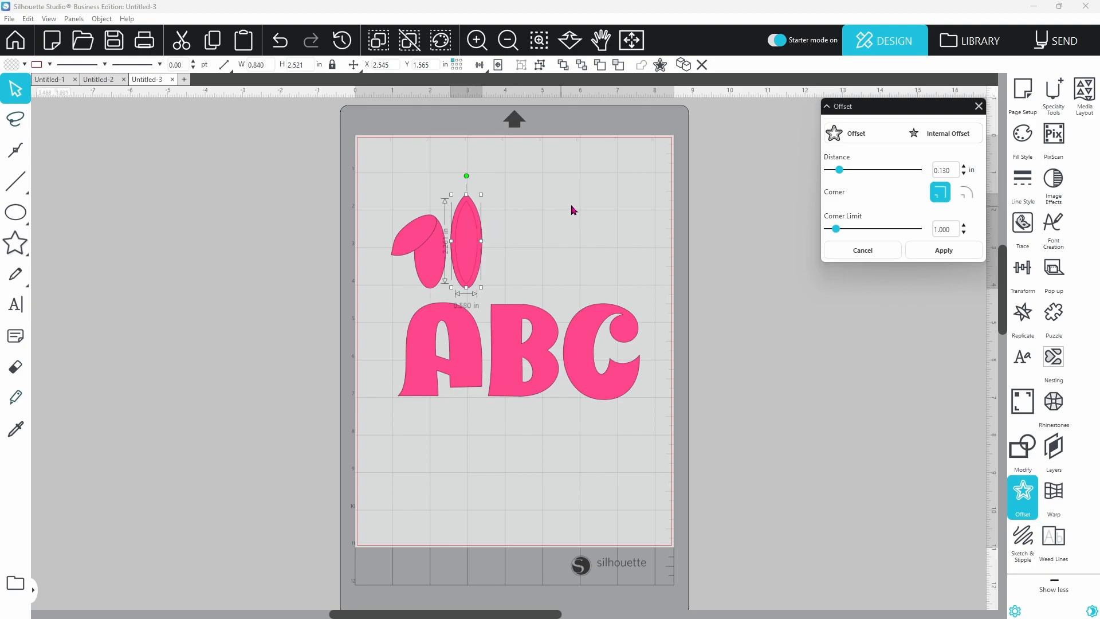
click(964, 167)
click(964, 167)
click(964, 167)
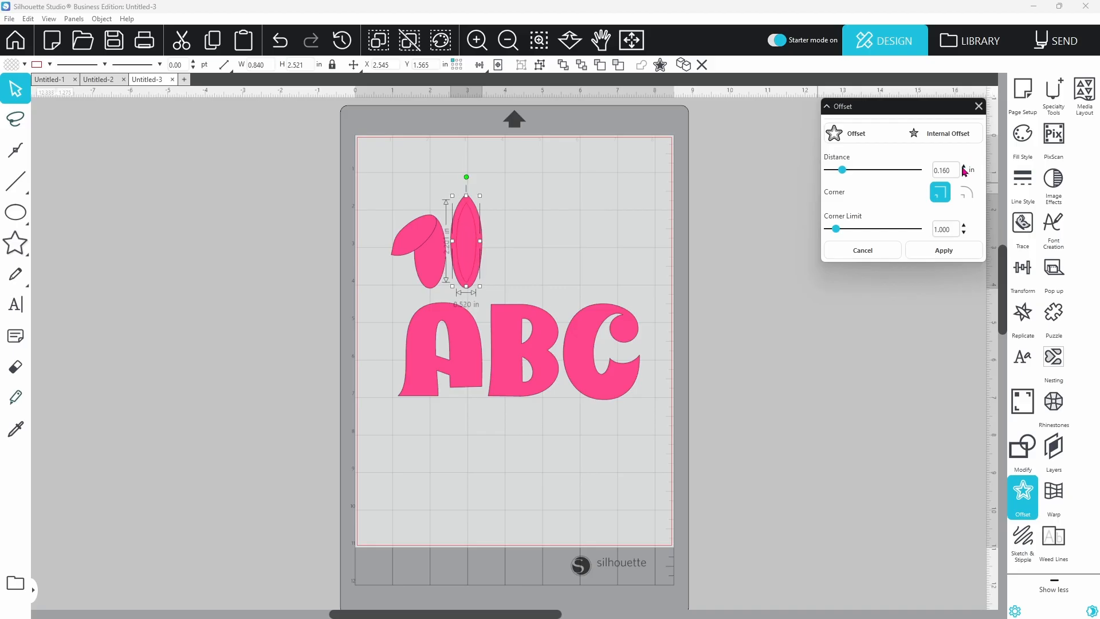
click(936, 252)
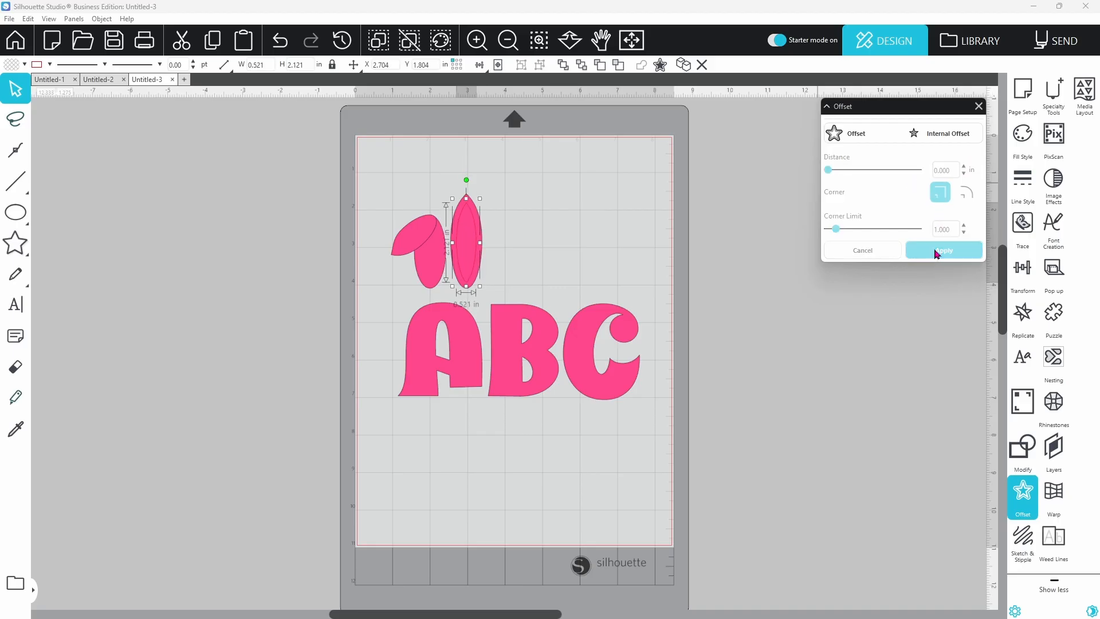
Select the tall ear together with its internal offset and make them a compound path to cut out the centre
click(496, 220)
click(468, 241)
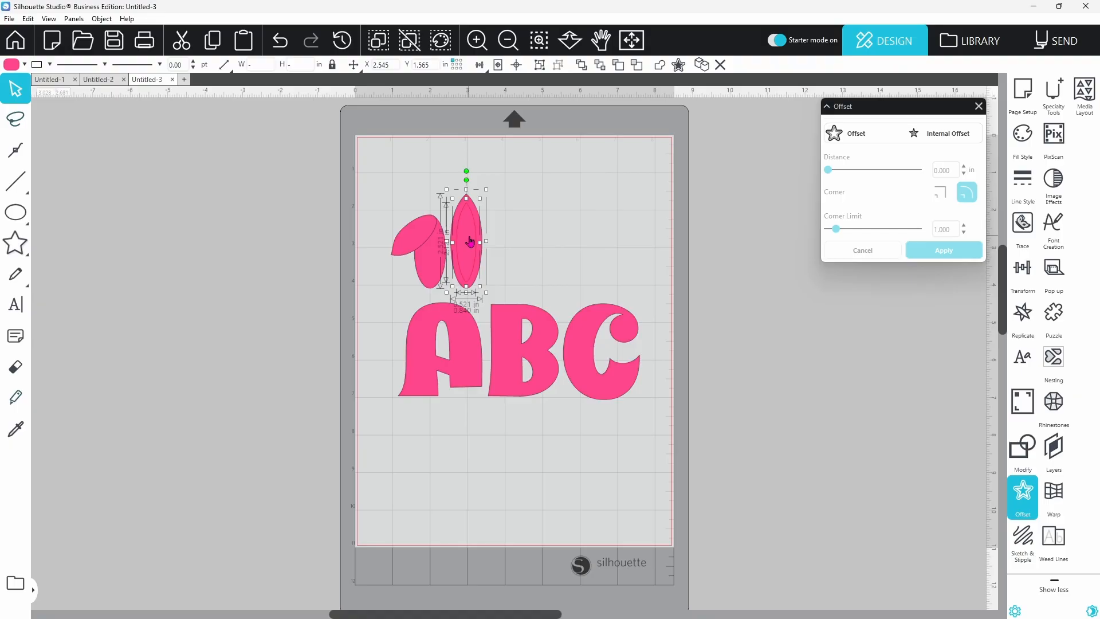
right_click(470, 241)
click(520, 457)
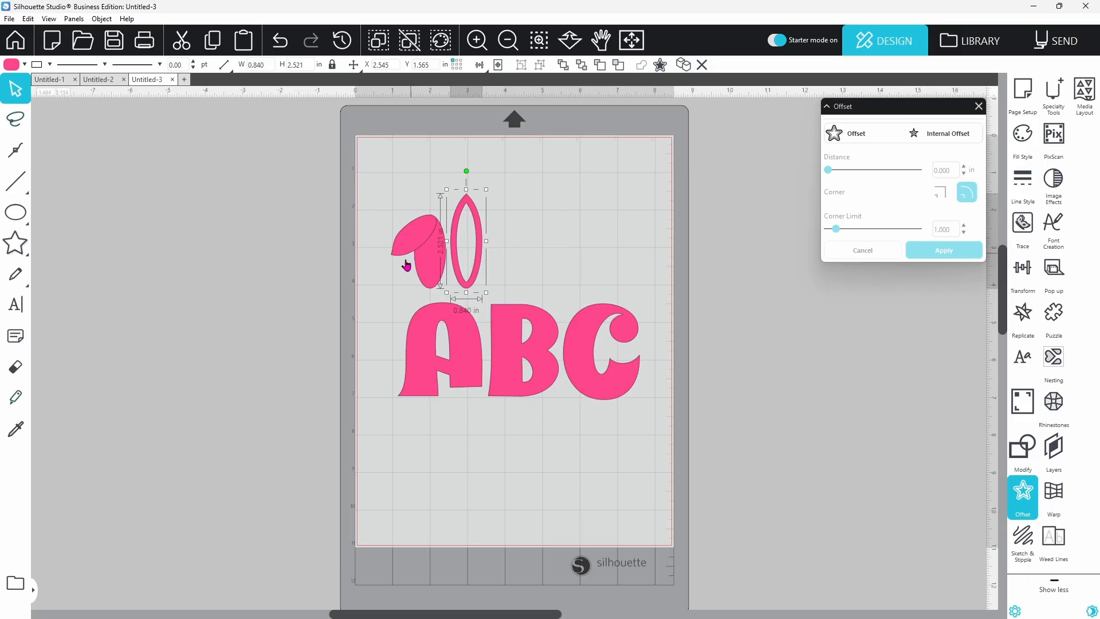
click(384, 264)
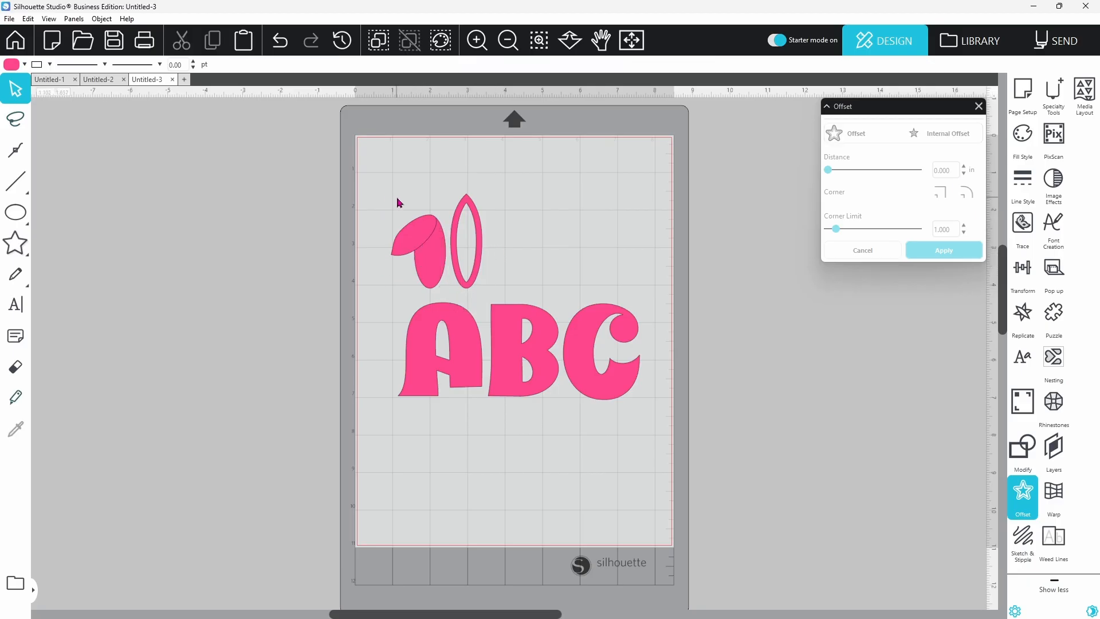
Weld the tilted fold shape and the shorter ellipse into a single folded ear
click(428, 248)
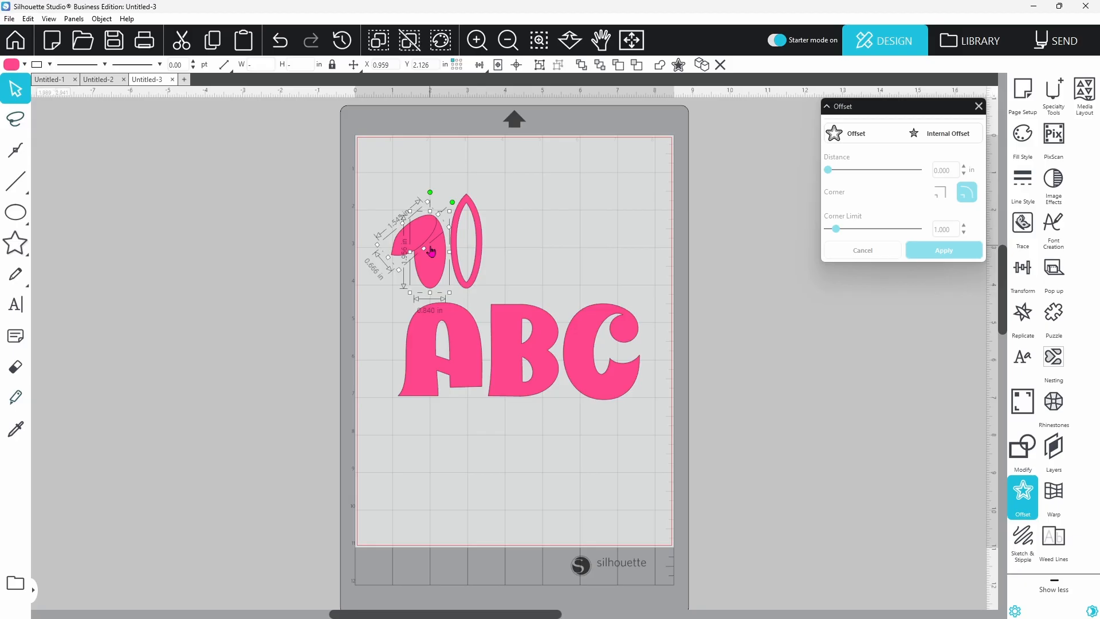
right_click(430, 250)
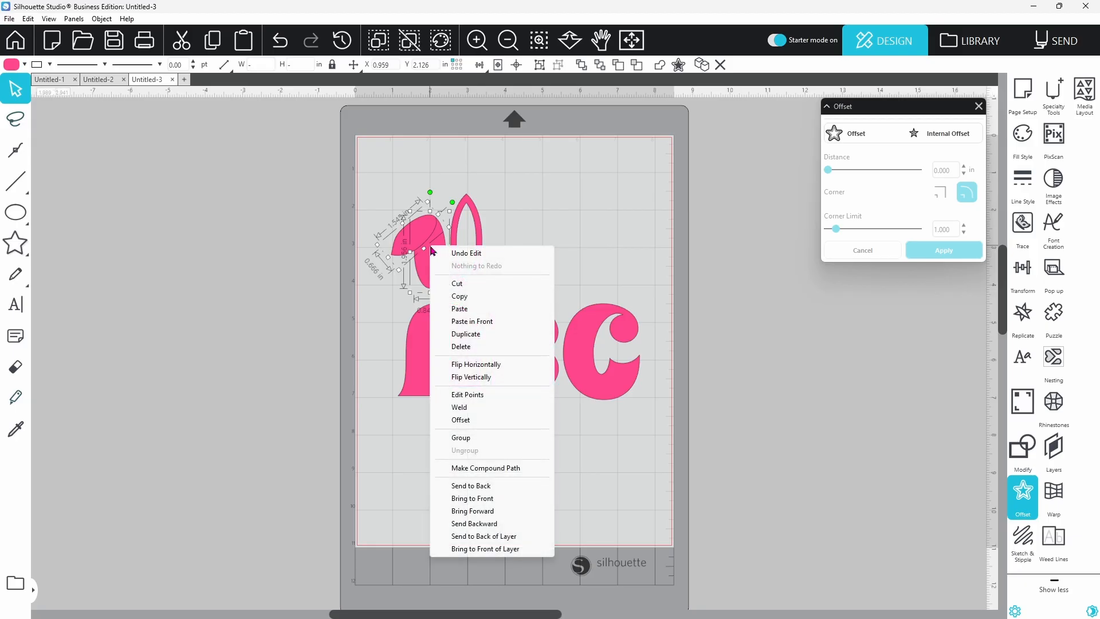
click(455, 408)
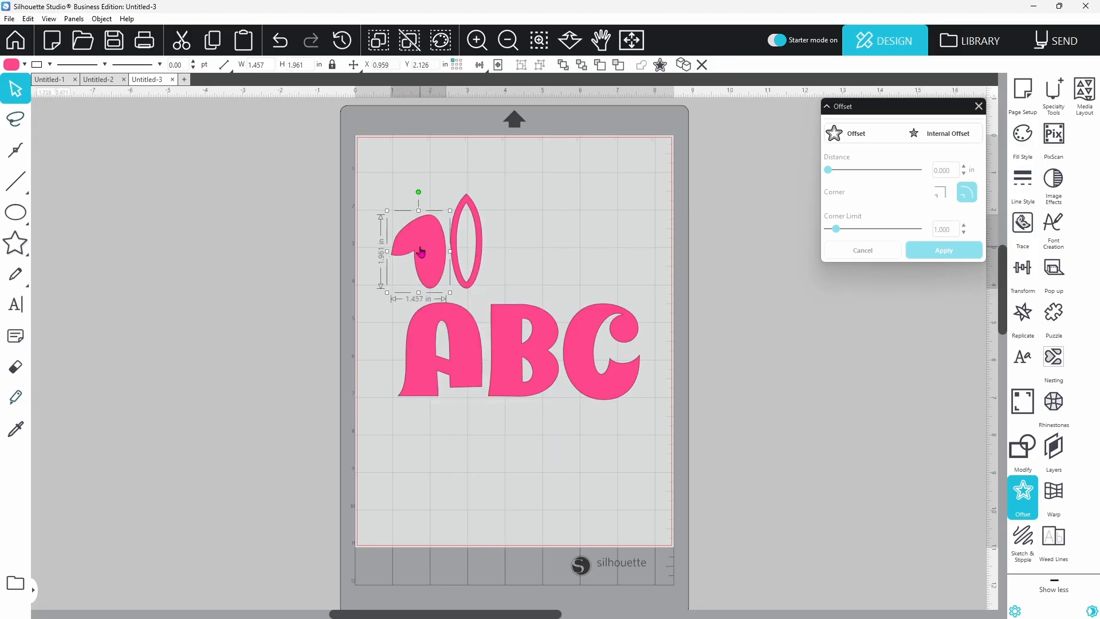
Draw an ellipse about 0.57 in wide and 1.10 in tall and centre it inside the folded ear's lower part
mouse_move(15, 212)
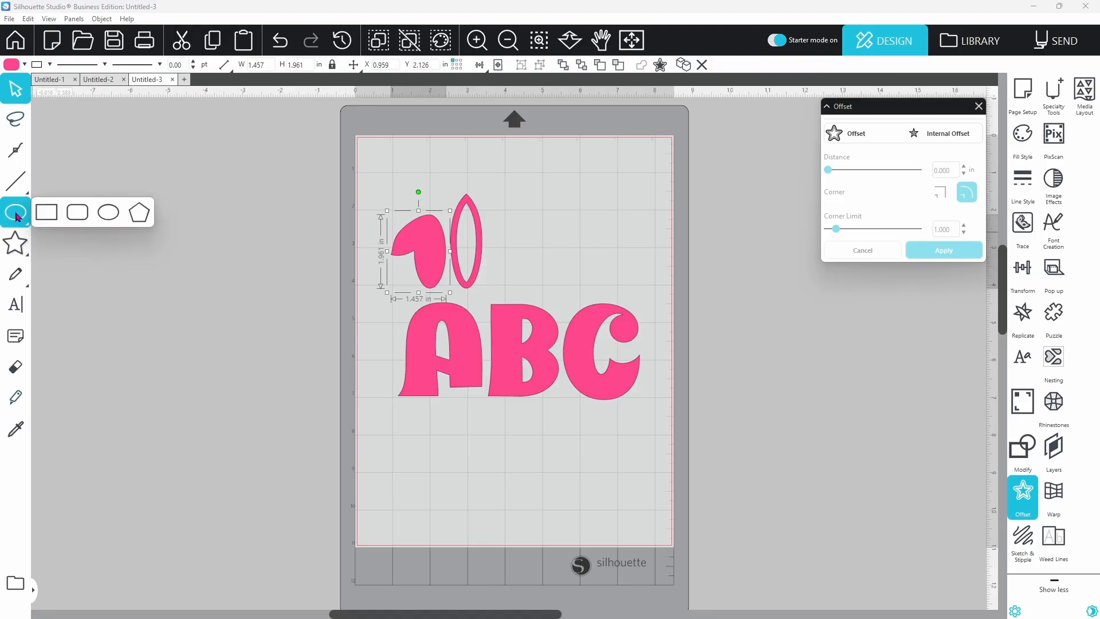
click(110, 216)
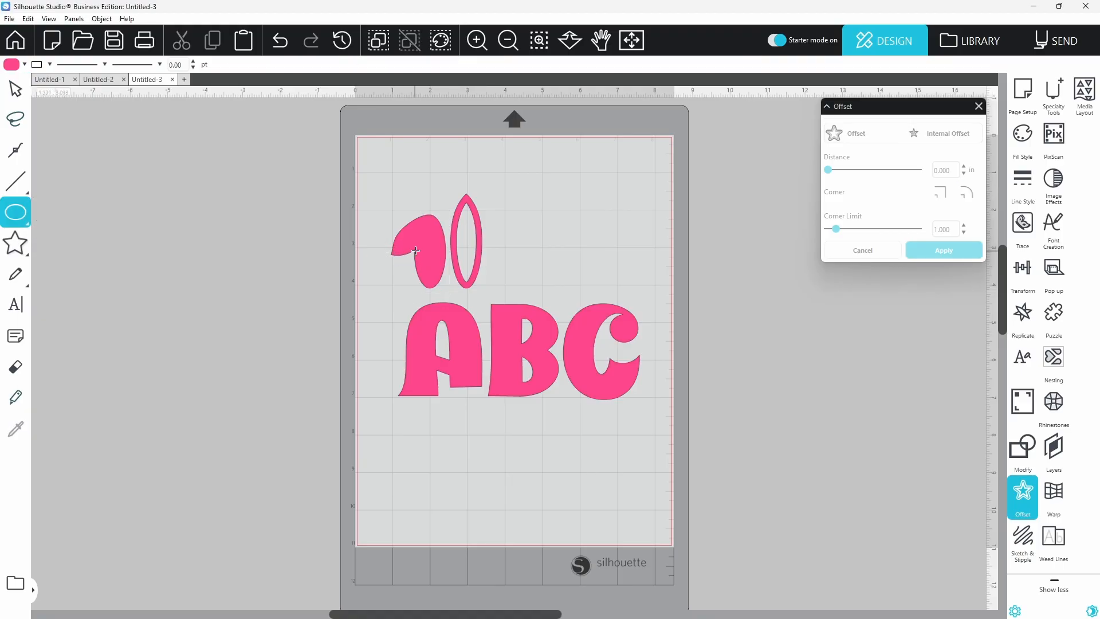
drag(422, 241, 427, 269)
drag(442, 262, 429, 272)
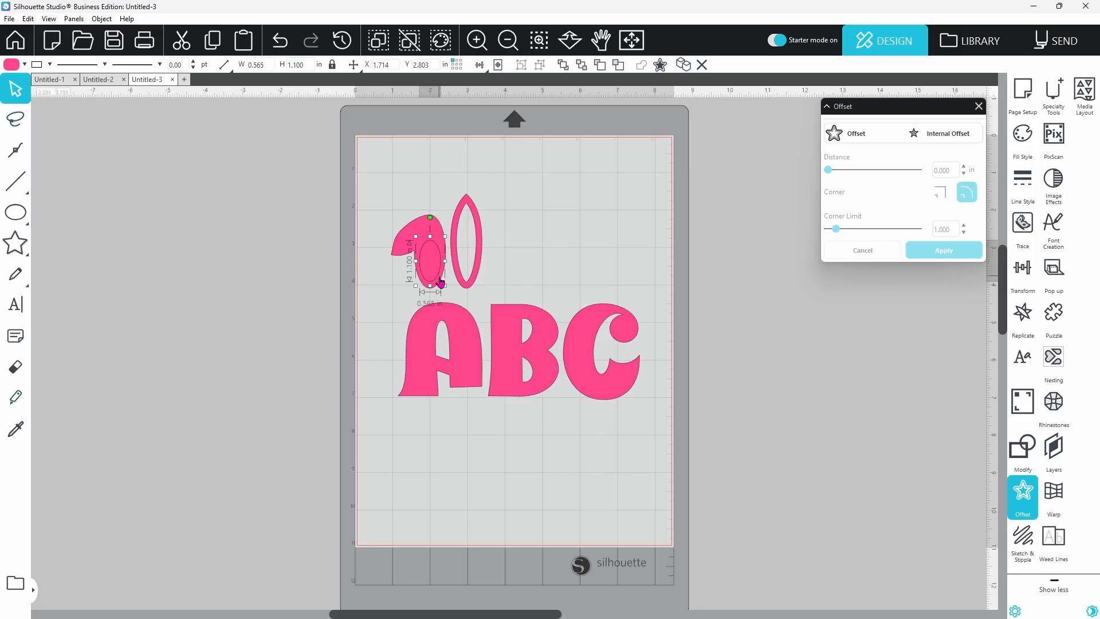
click(391, 285)
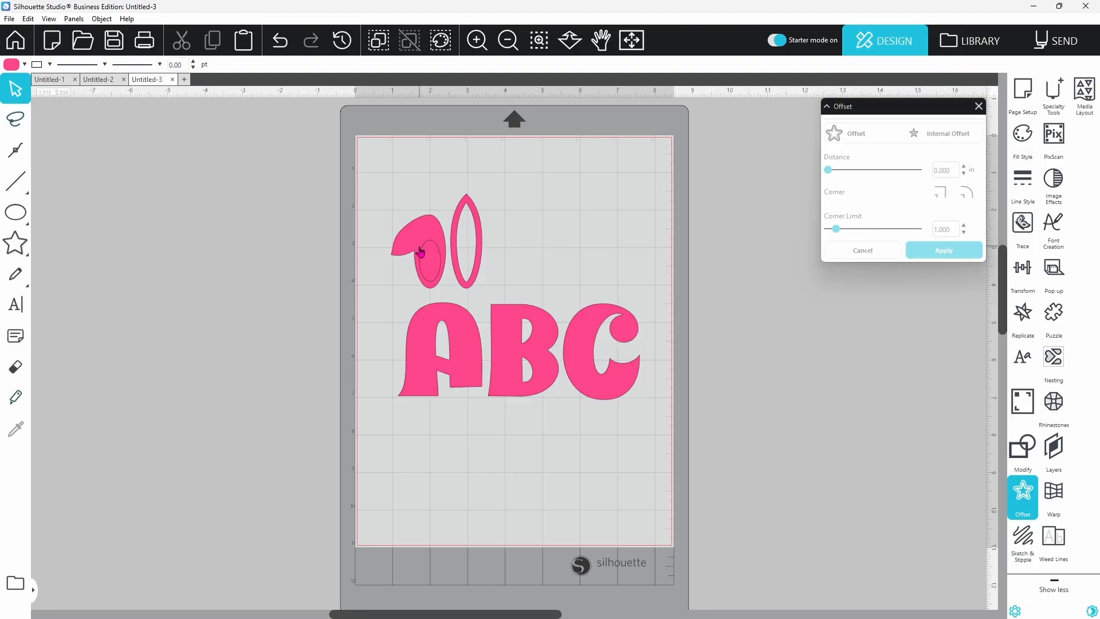
Fill the small ellipse inside the folded ear with blue
click(431, 263)
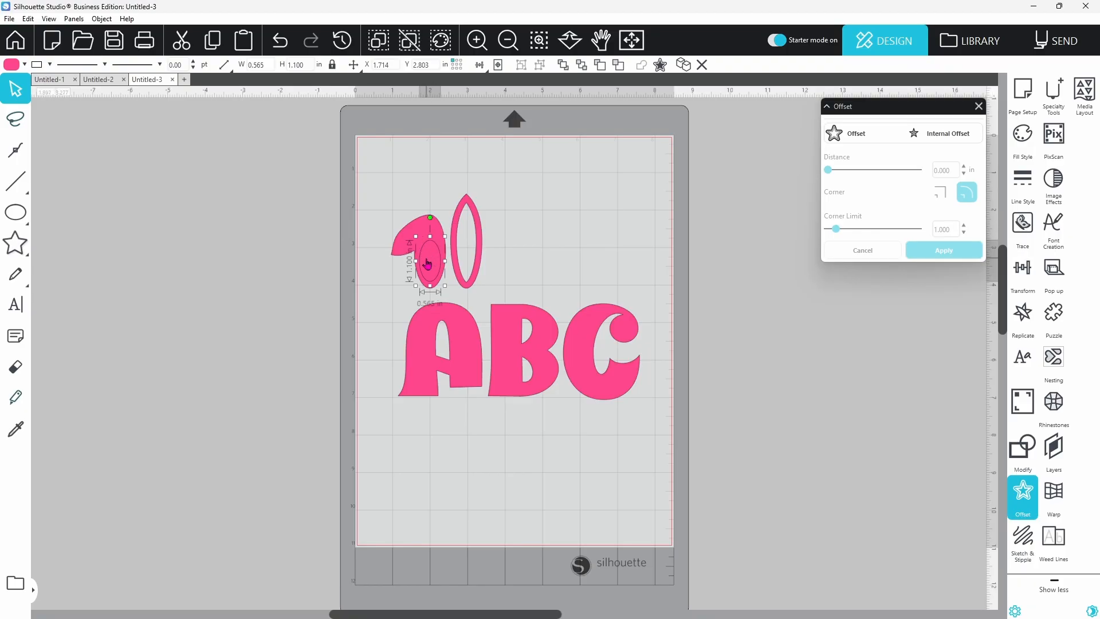
click(26, 65)
click(13, 82)
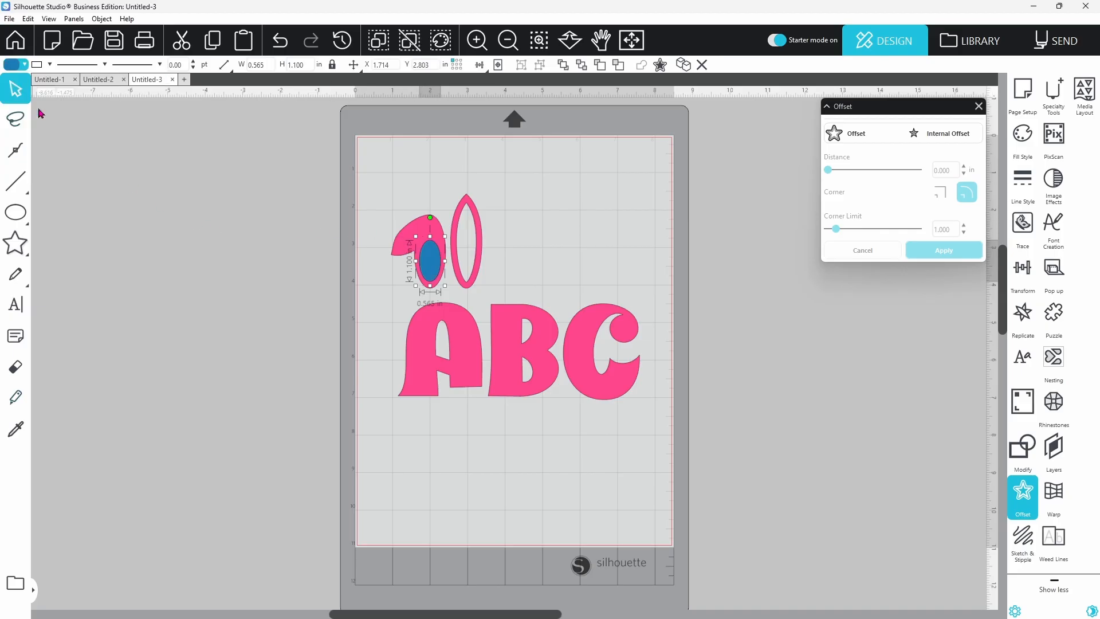
Reshape the blue ellipse by moving its top point up toward the ear's outer side and adding a point on its upper fold-side edge
double_click(431, 269)
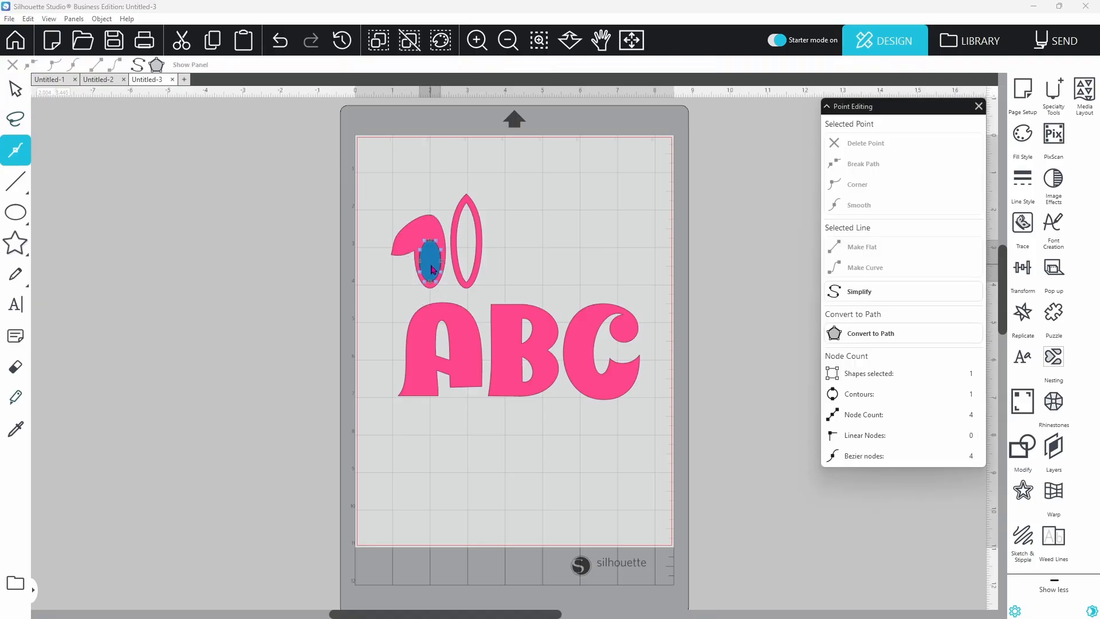
click(539, 41)
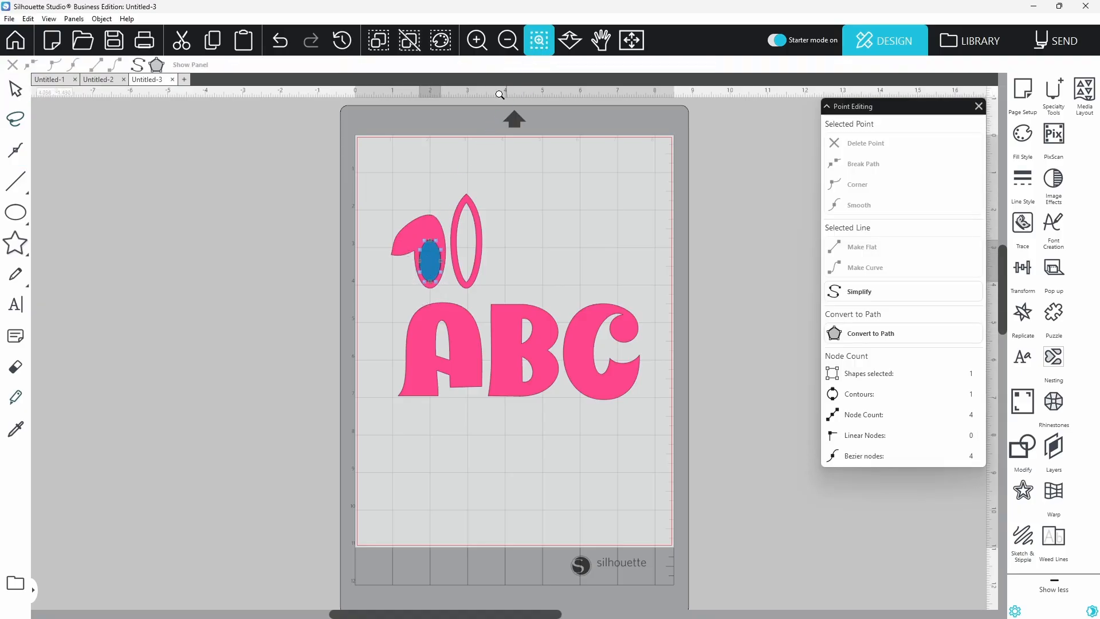
click(428, 246)
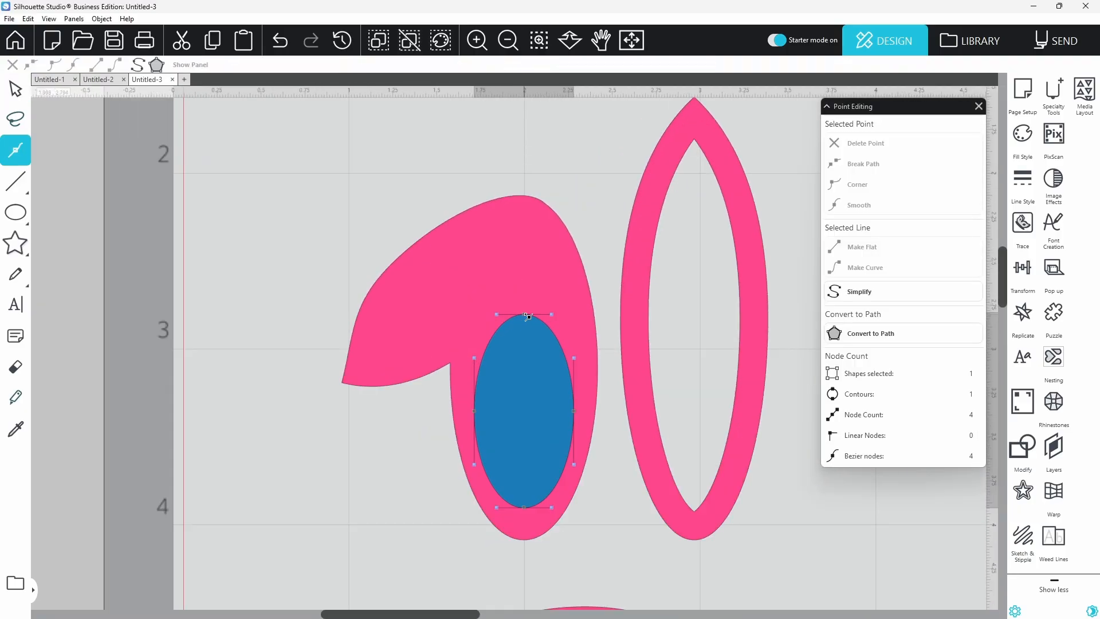
drag(527, 317, 548, 291)
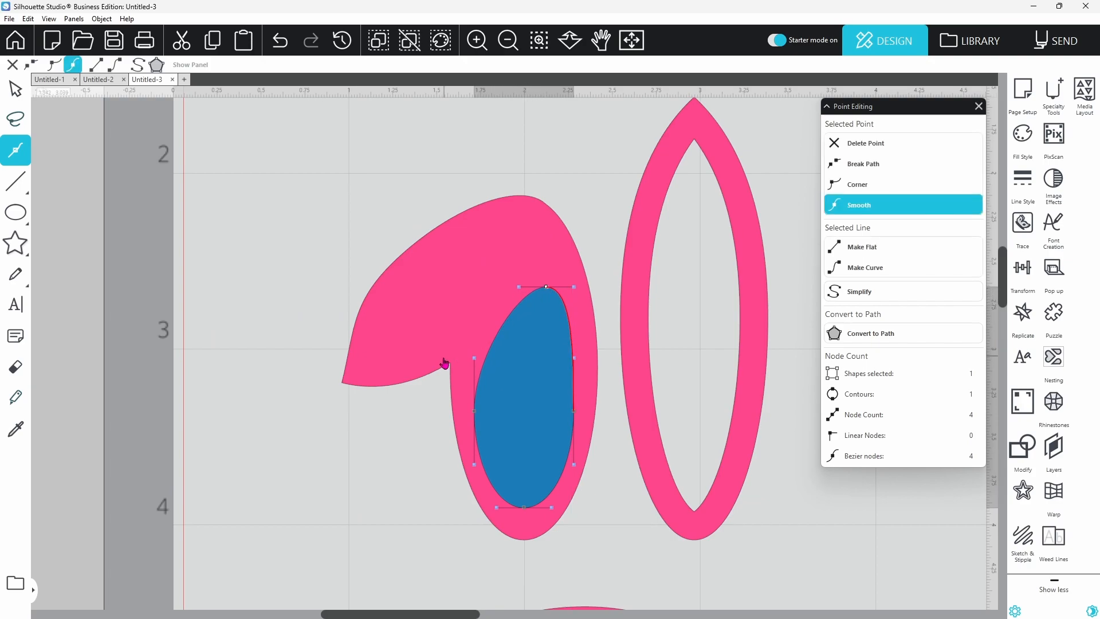
click(491, 349)
drag(491, 348, 483, 348)
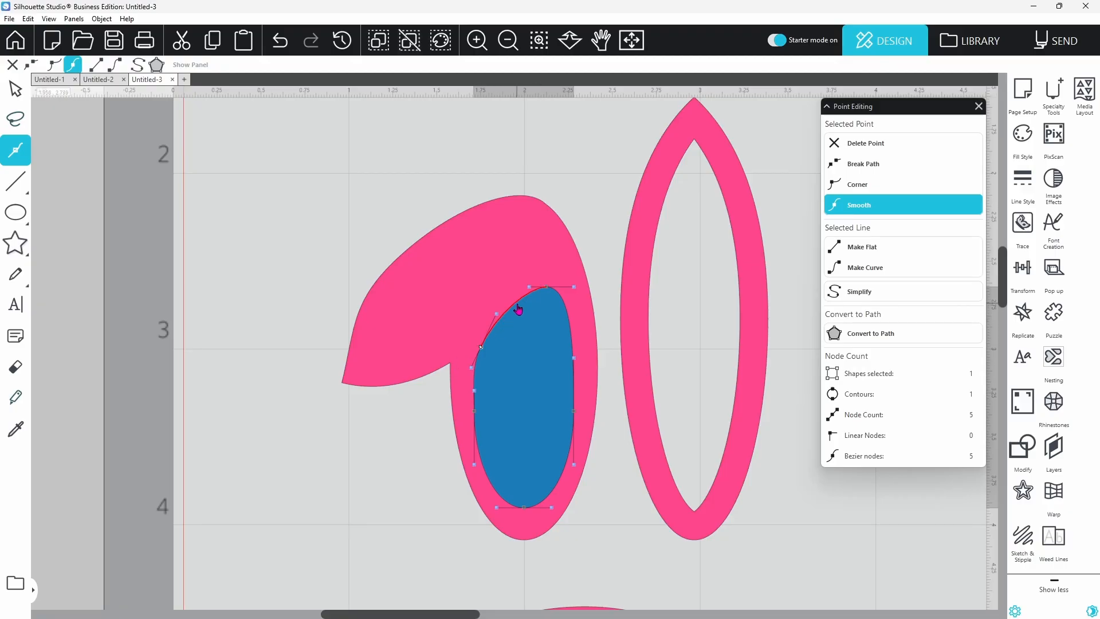
key(Escape)
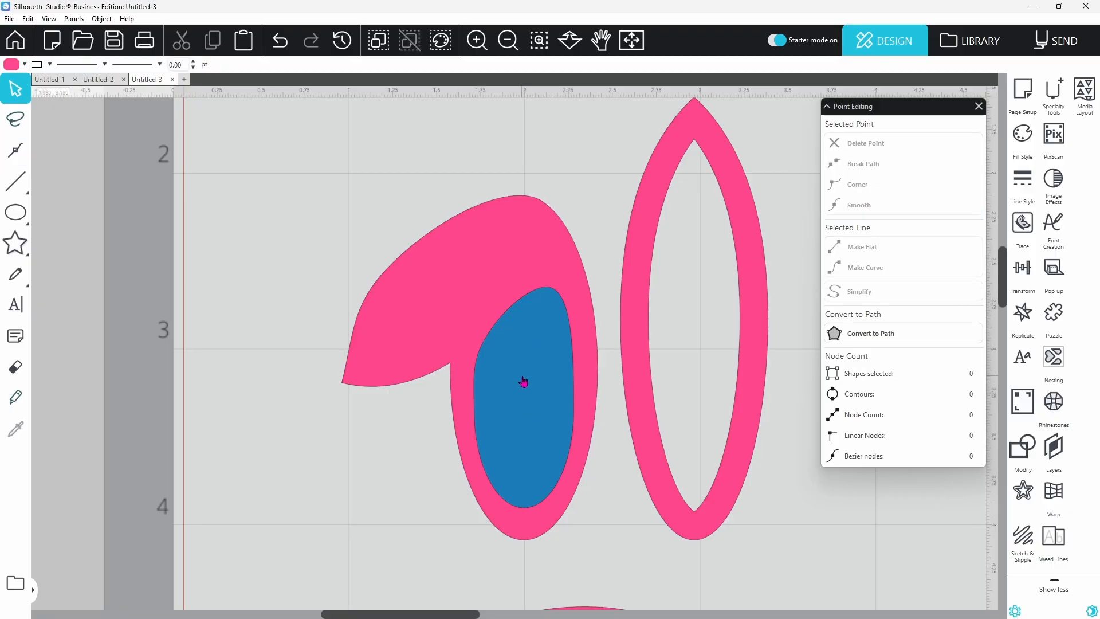
Make the blue shape's slanted upper segment a curve and change the points at both its ends to Corner
double_click(481, 354)
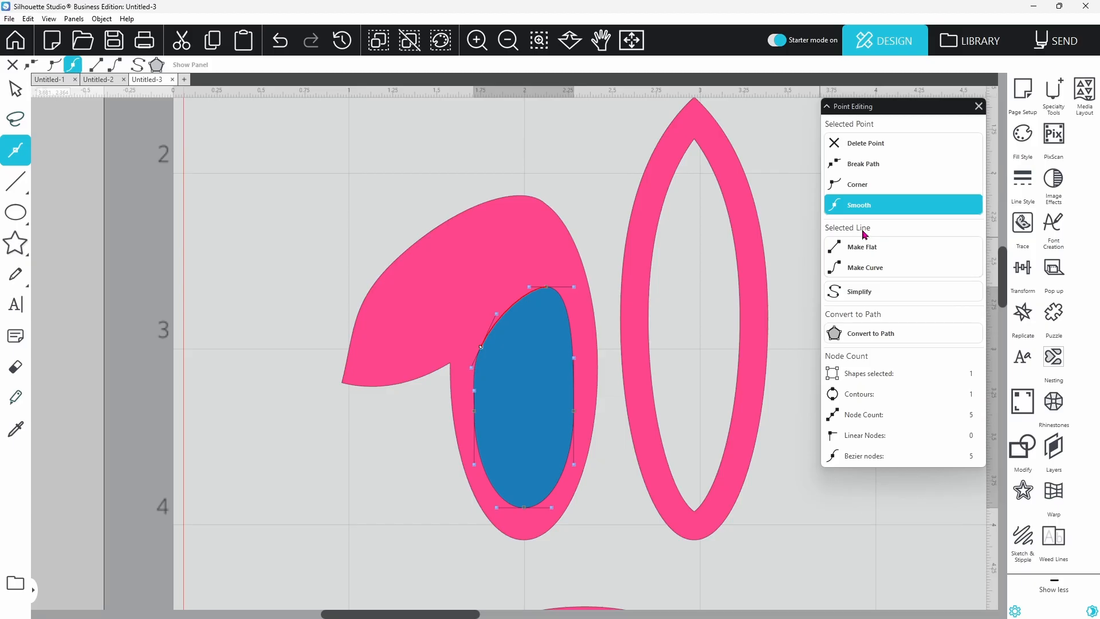
click(862, 274)
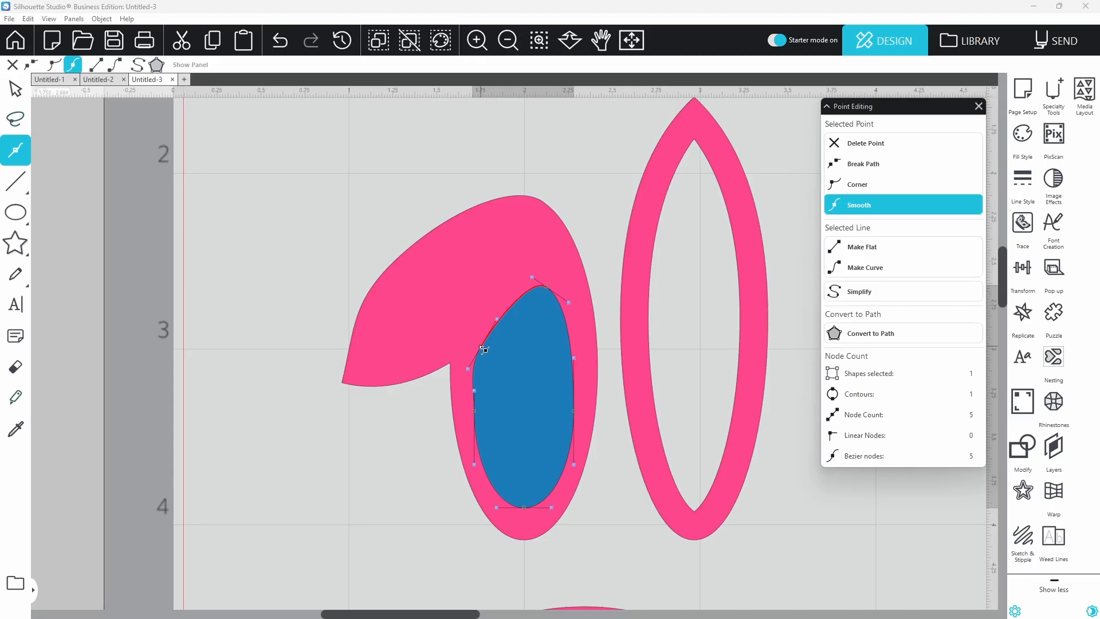
click(841, 190)
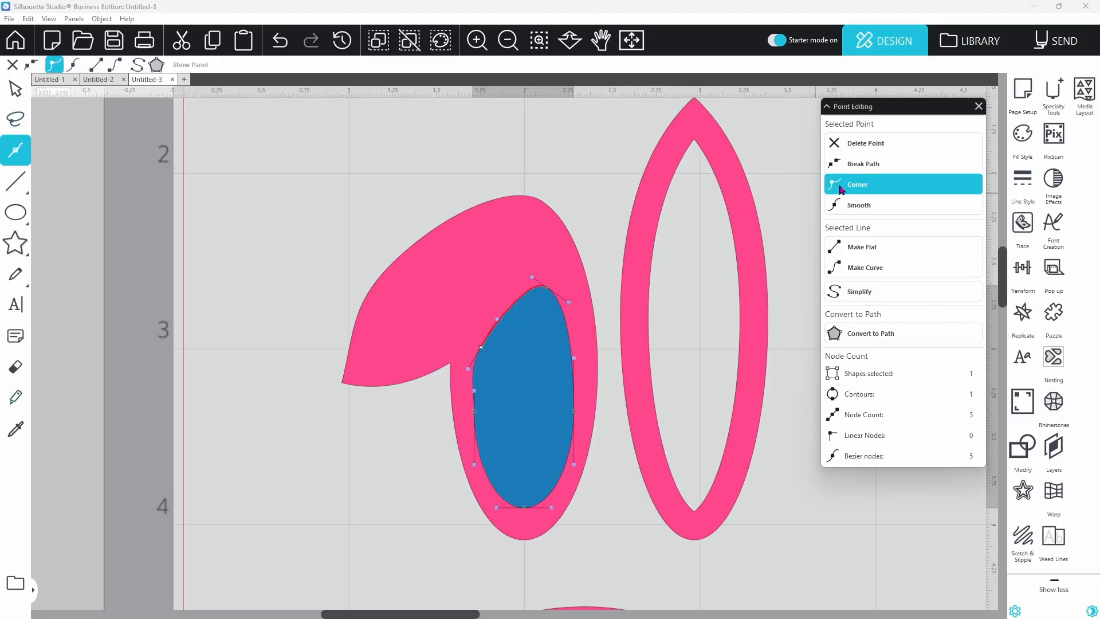
click(546, 287)
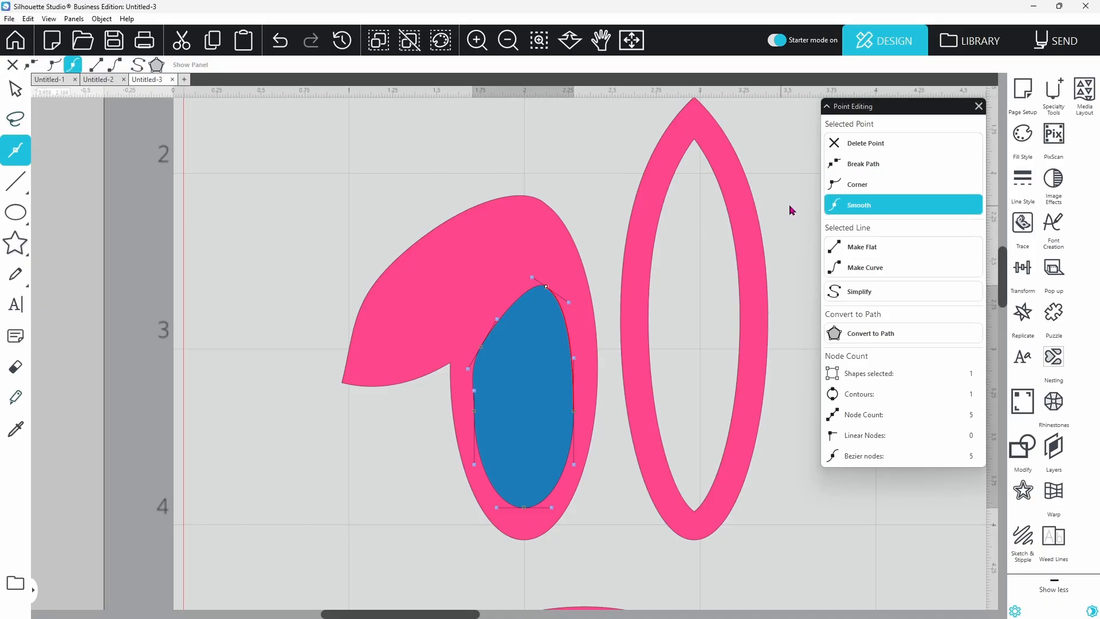
click(850, 190)
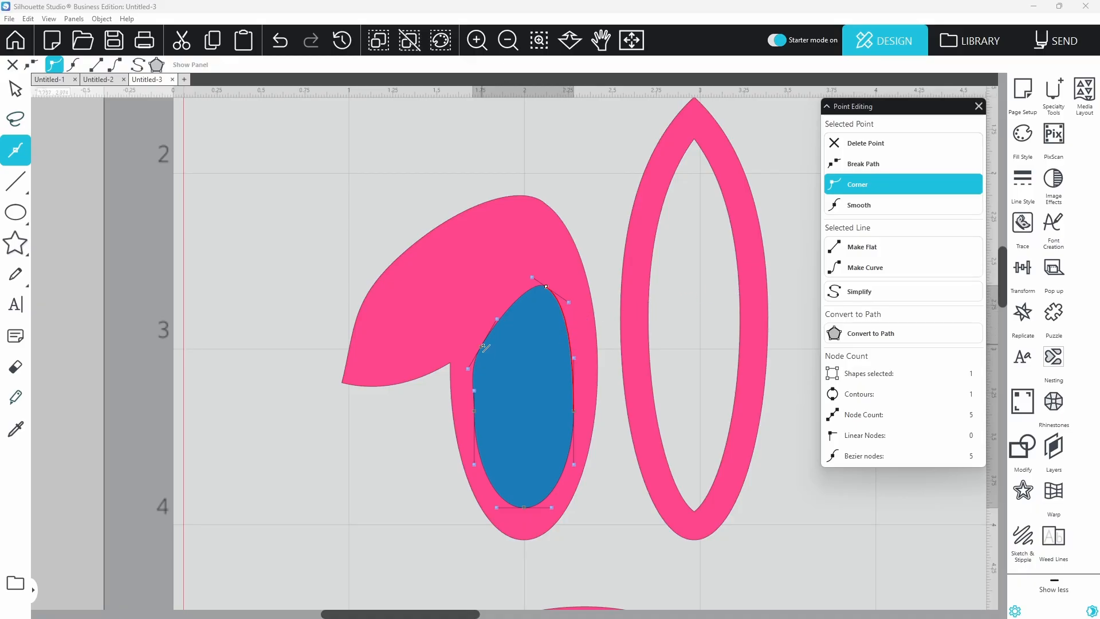
Adjust the slanted segment's handles so it follows the fold almost straight, and pull the blue shape's top into a sharp point
drag(501, 324, 496, 337)
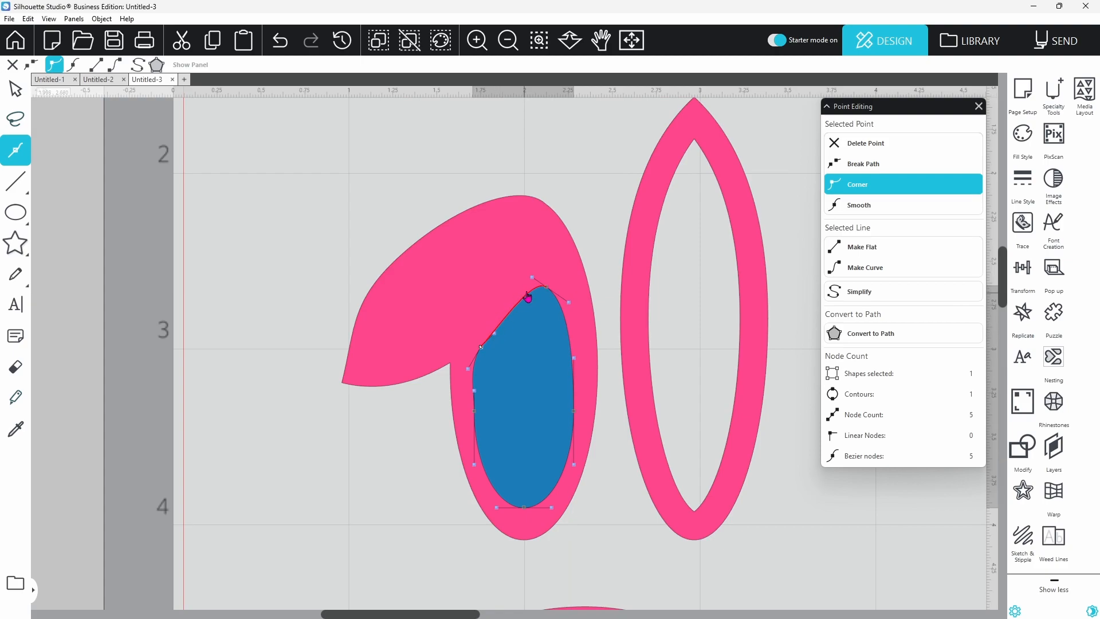
drag(533, 281, 497, 340)
drag(547, 290, 550, 282)
click(306, 258)
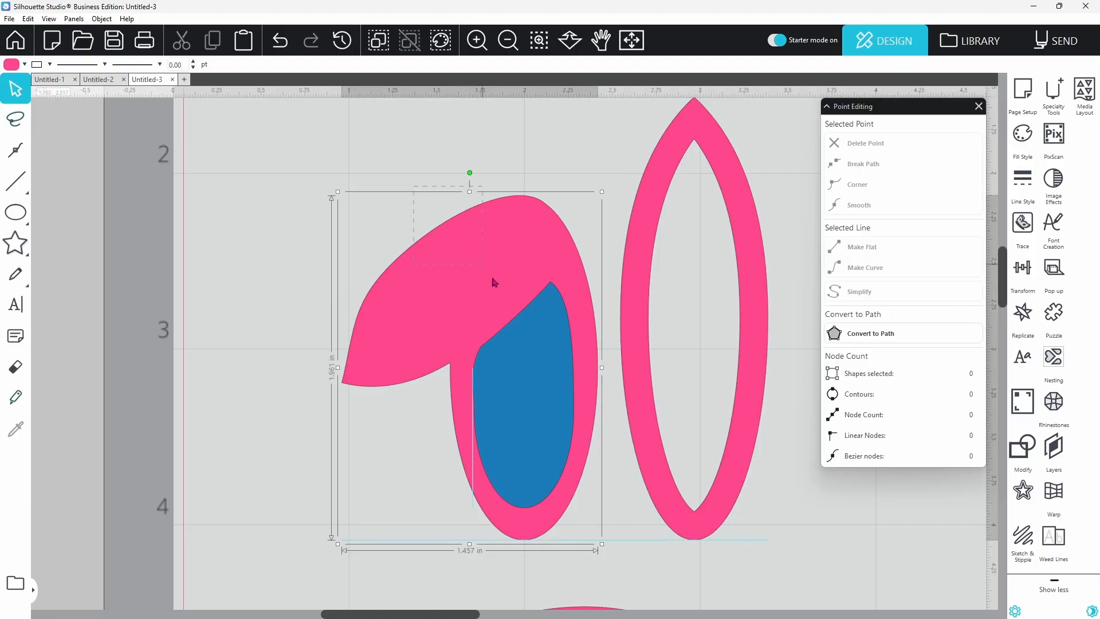
Make the folded ear and the blue shape a compound path to cut out the ear's centre
click(532, 372)
right_click(532, 372)
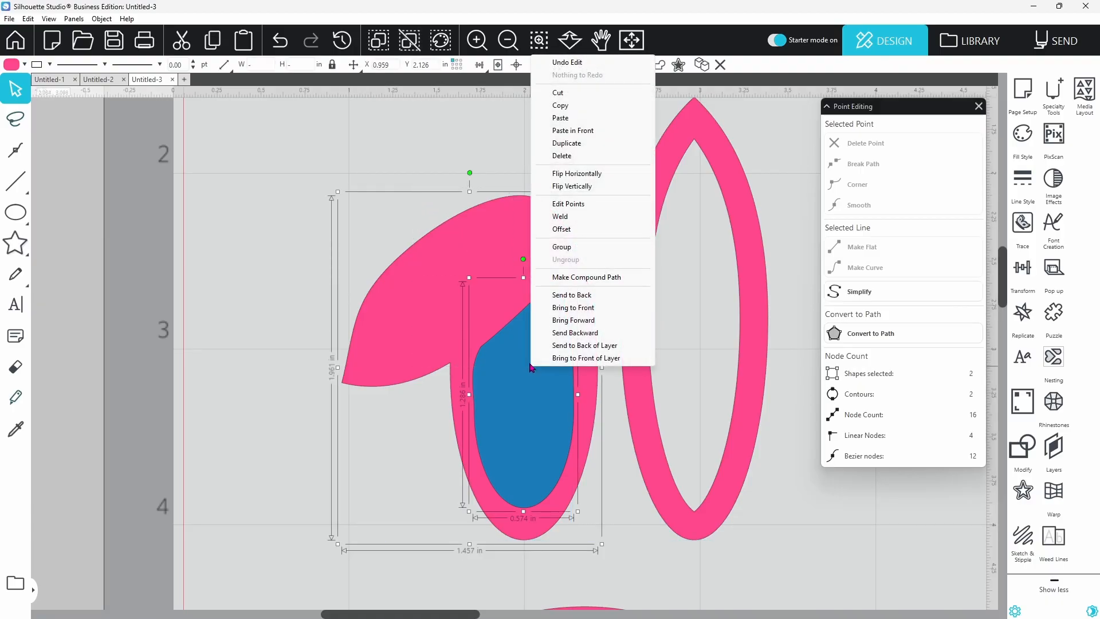
click(556, 279)
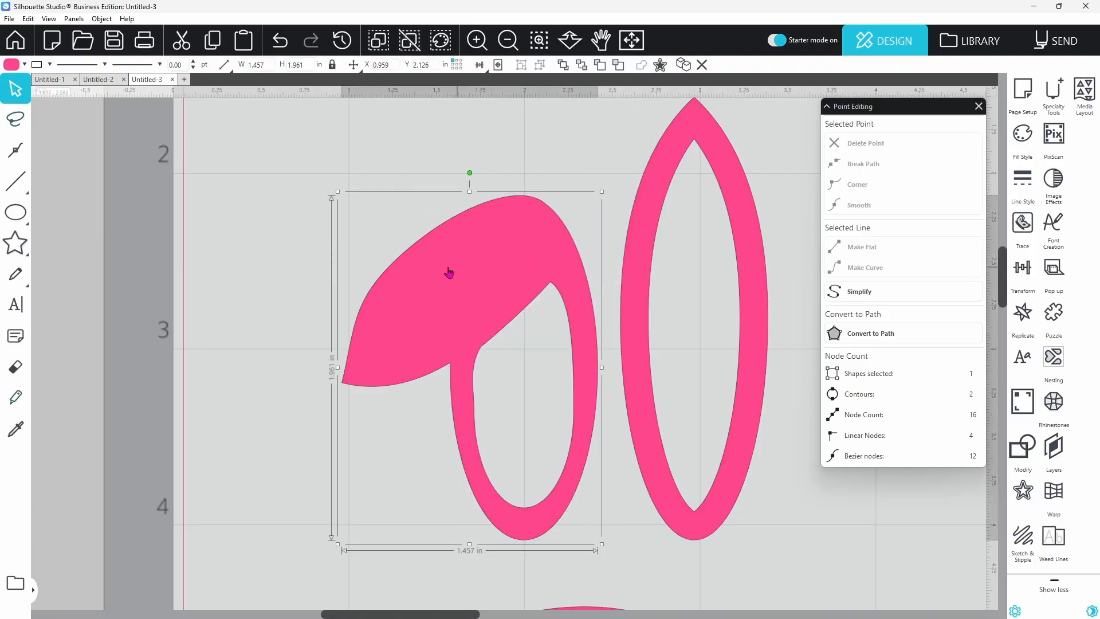
Tilt the upright ear slightly clockwise and the folded ear slightly counter-clockwise, and nudge the folded ear closer to it
click(627, 41)
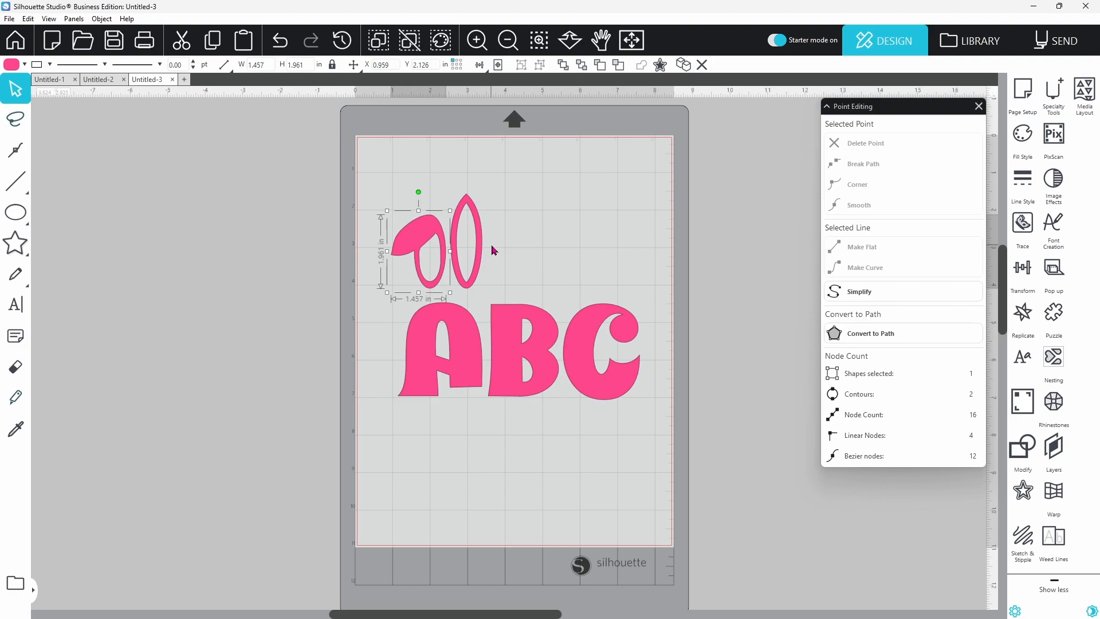
click(478, 235)
drag(466, 171, 478, 178)
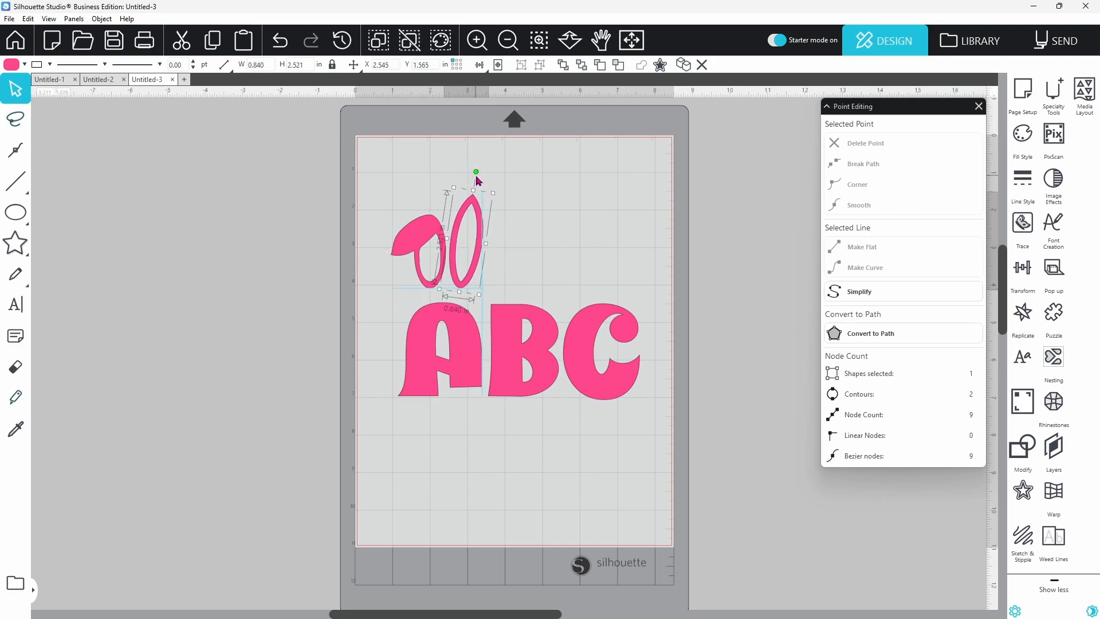
click(437, 229)
drag(420, 197, 411, 195)
drag(434, 285, 436, 284)
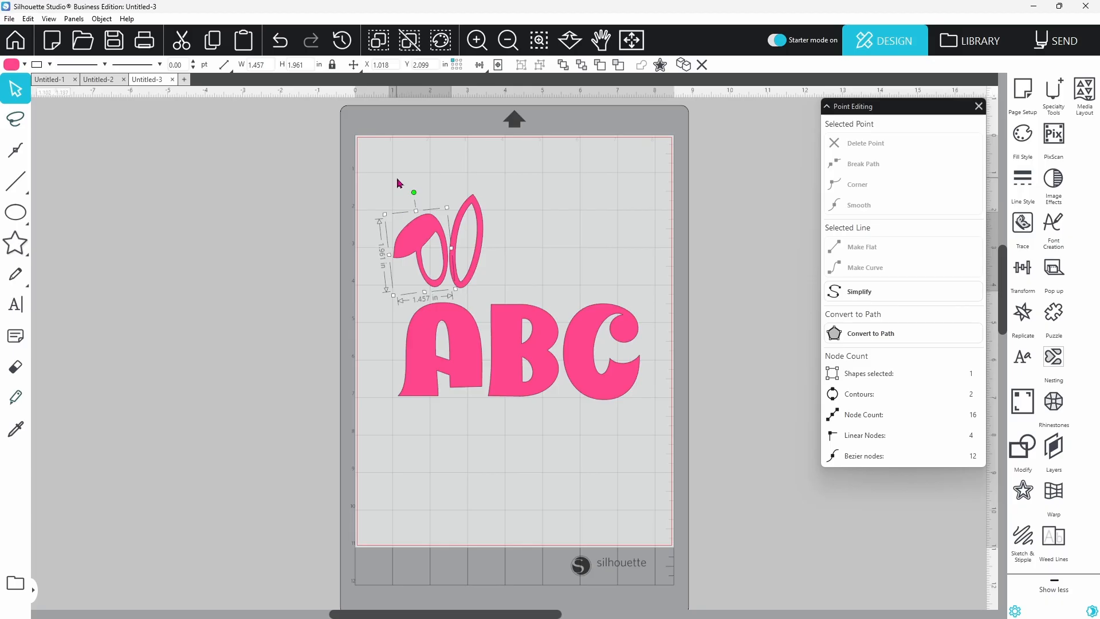
click(399, 182)
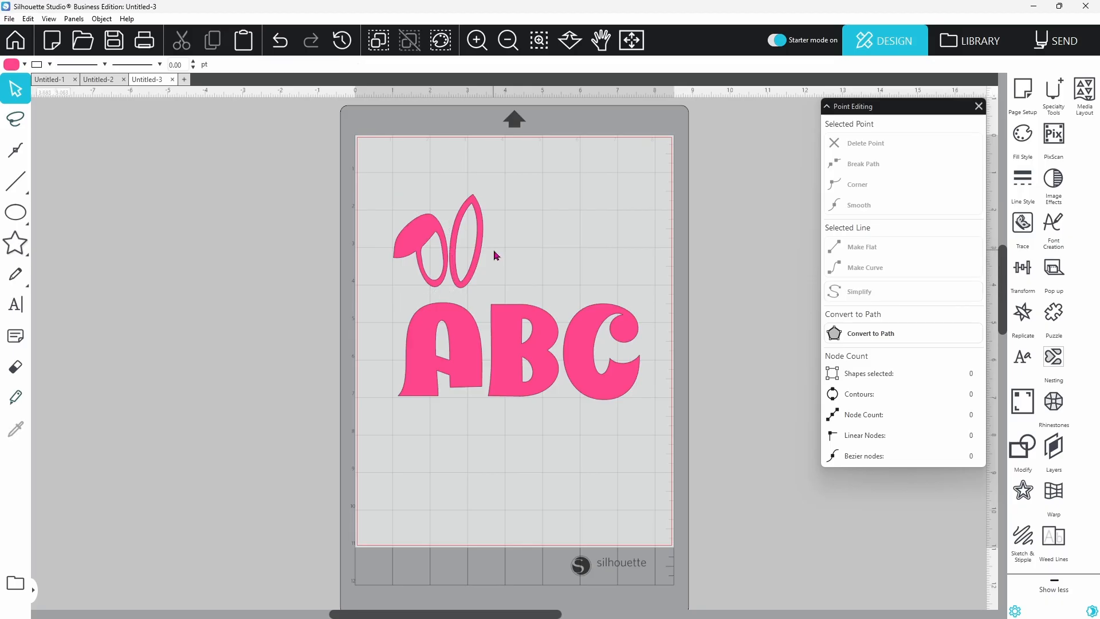
Select the folded and upright ears and group them
drag(393, 197, 494, 259)
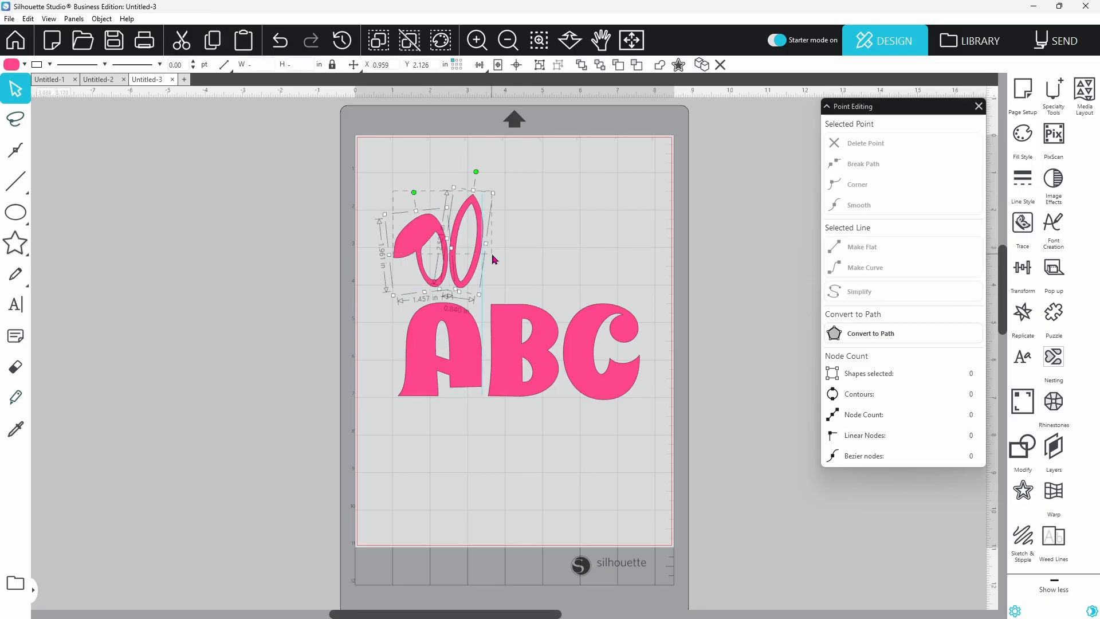
right_click(477, 258)
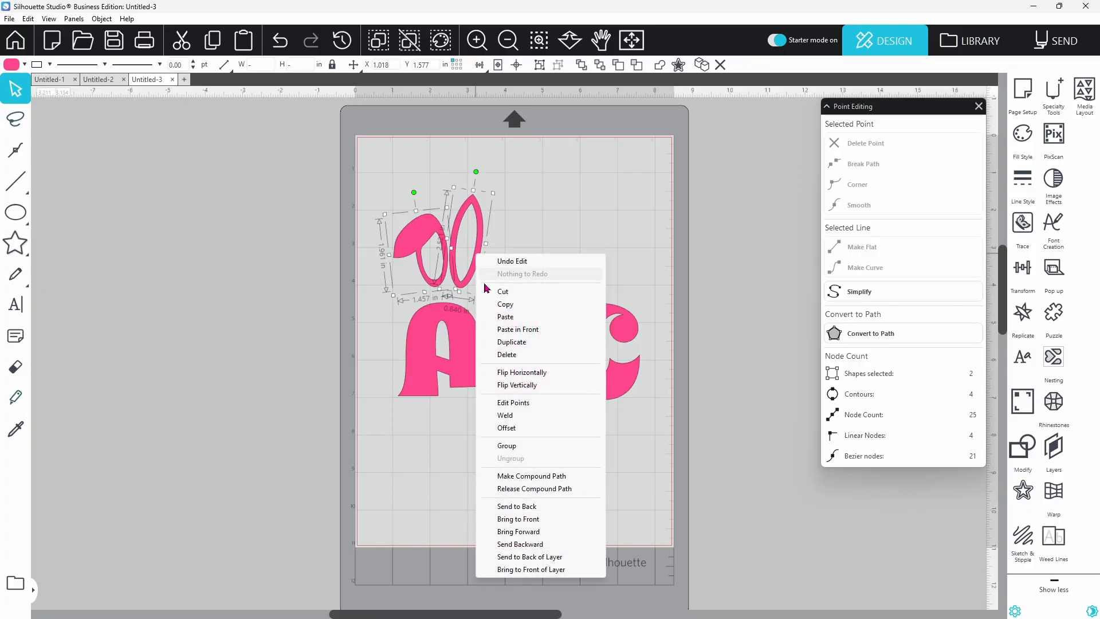
click(504, 445)
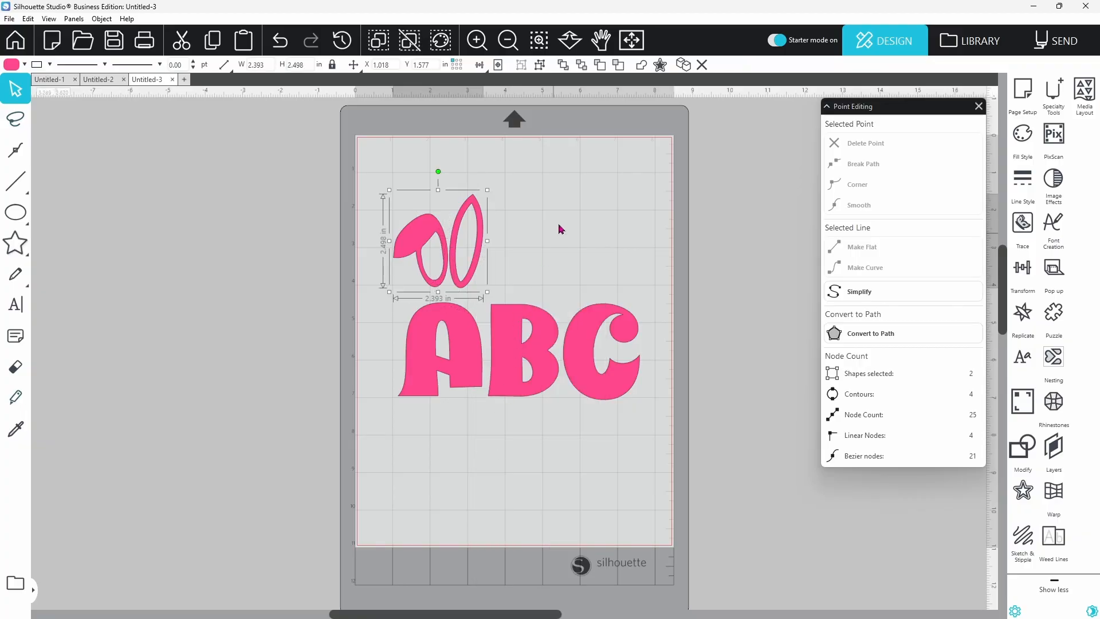
Duplicate the ear group, flip the copy horizontally and place it above the C
click(683, 64)
drag(491, 272, 625, 271)
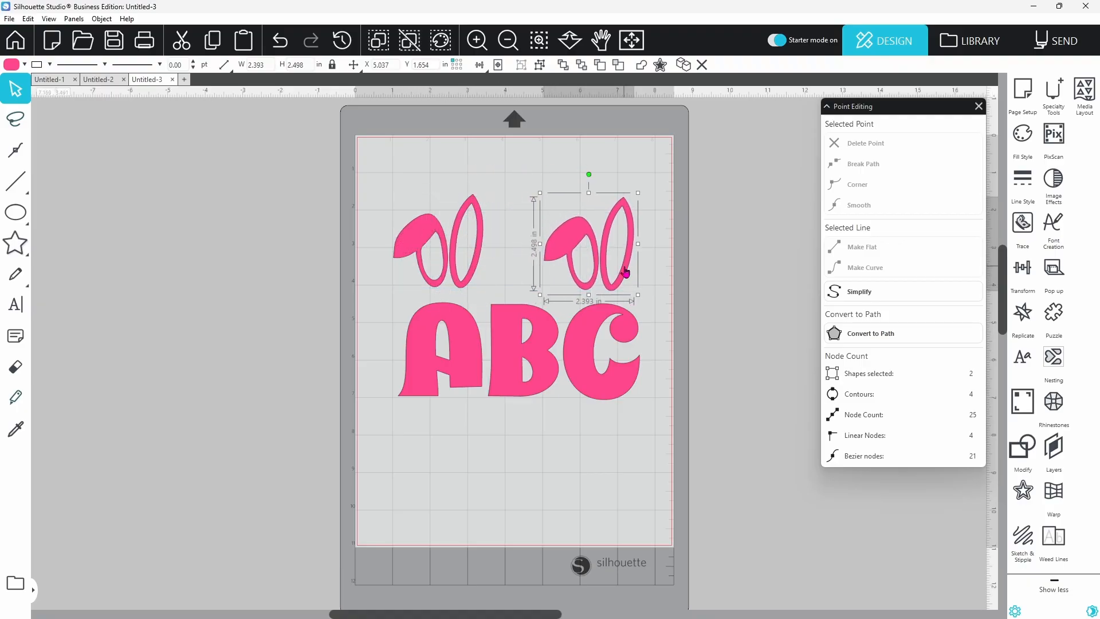
right_click(625, 272)
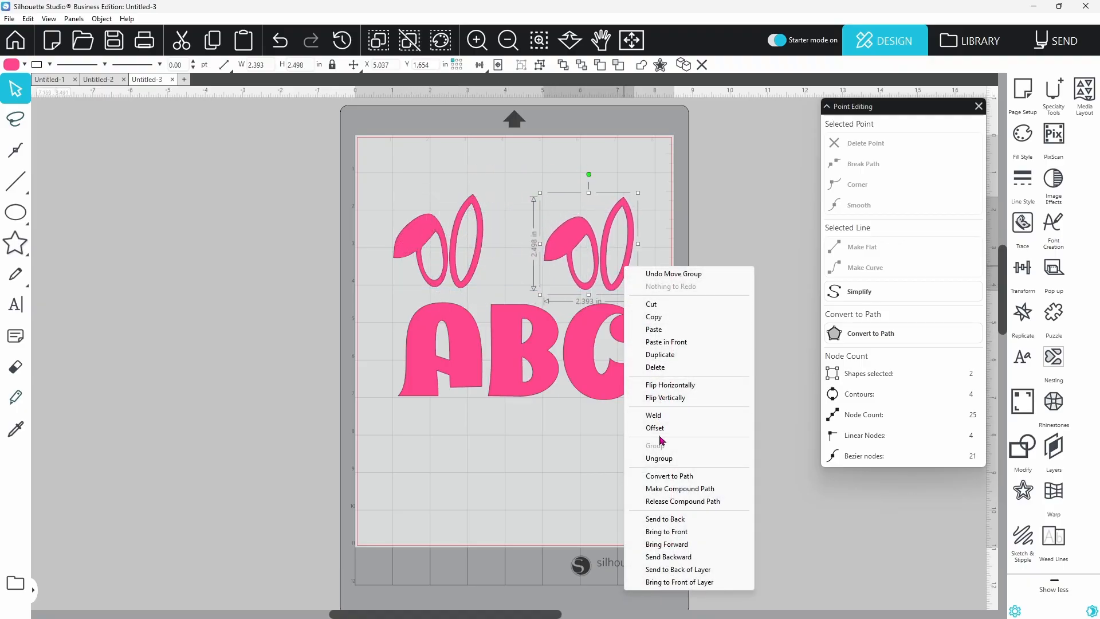
click(666, 385)
drag(600, 290, 625, 291)
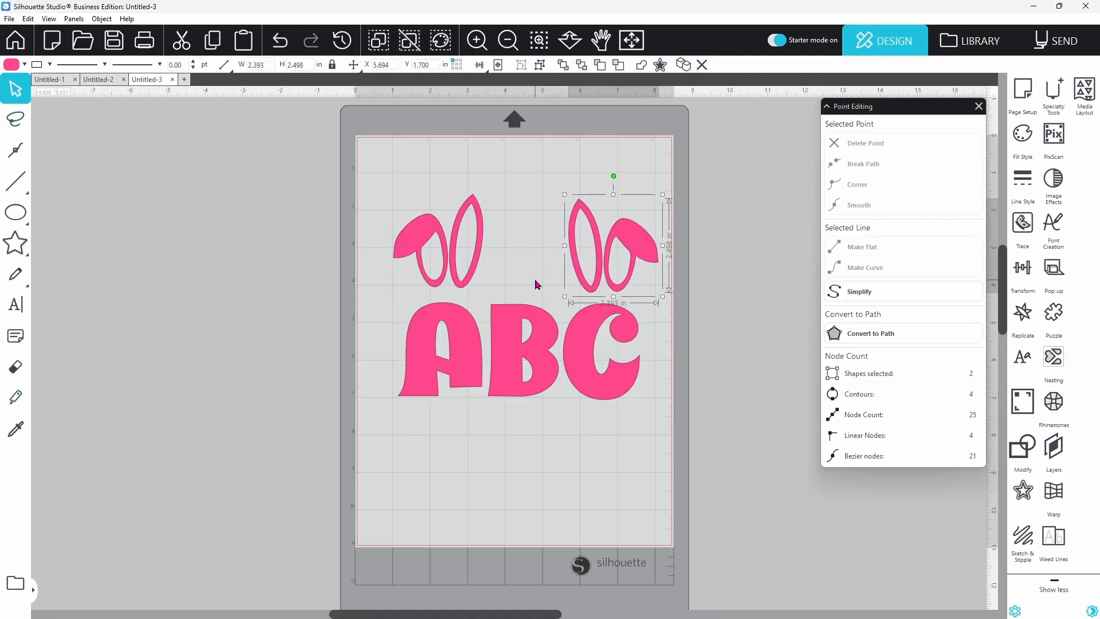
Ungroup the ears above the A and place a duplicate of their upright ear above the B
click(480, 257)
right_click(479, 257)
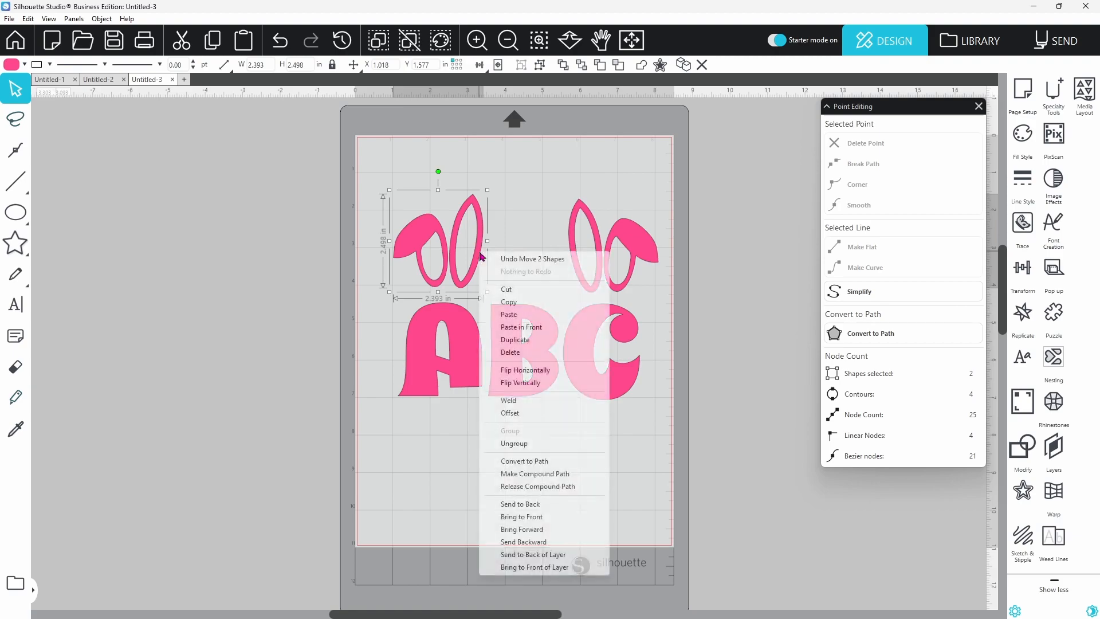
click(514, 442)
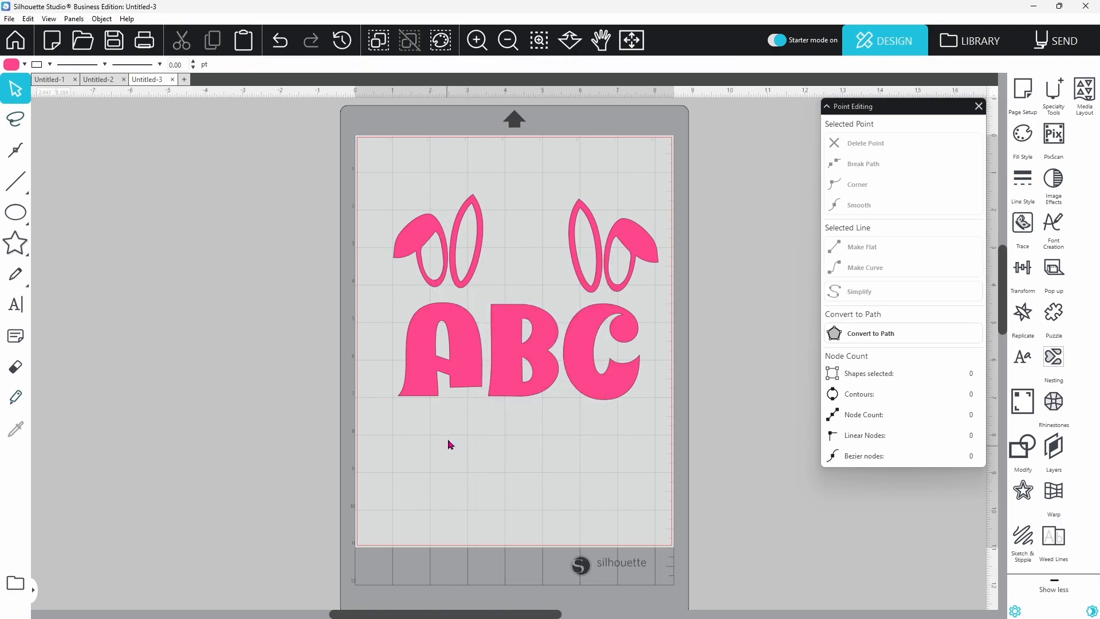
click(478, 272)
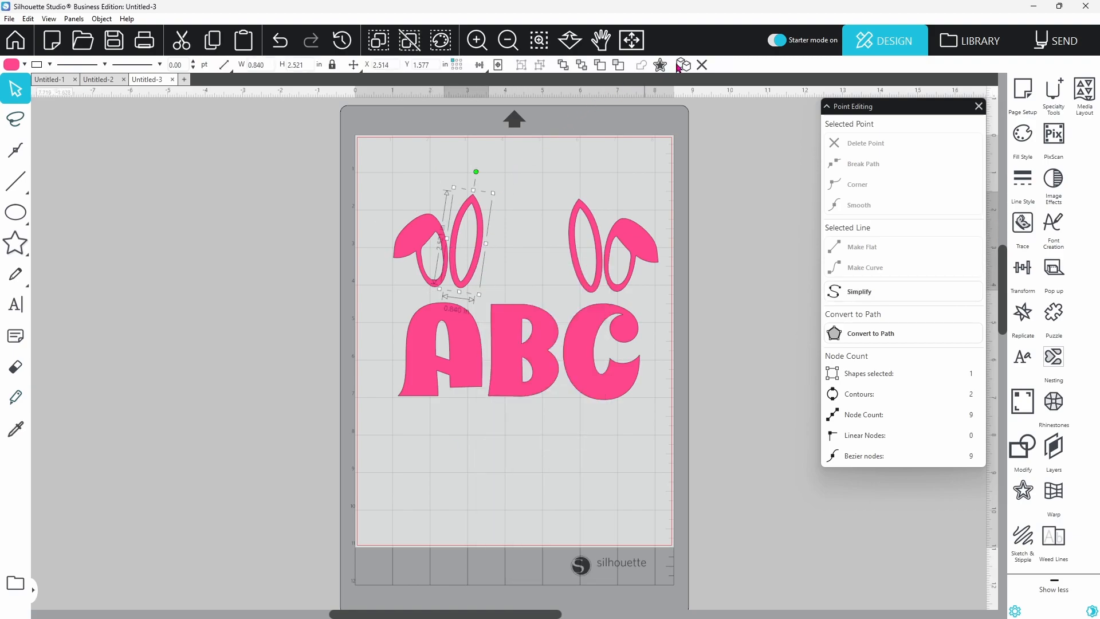
drag(487, 241, 553, 225)
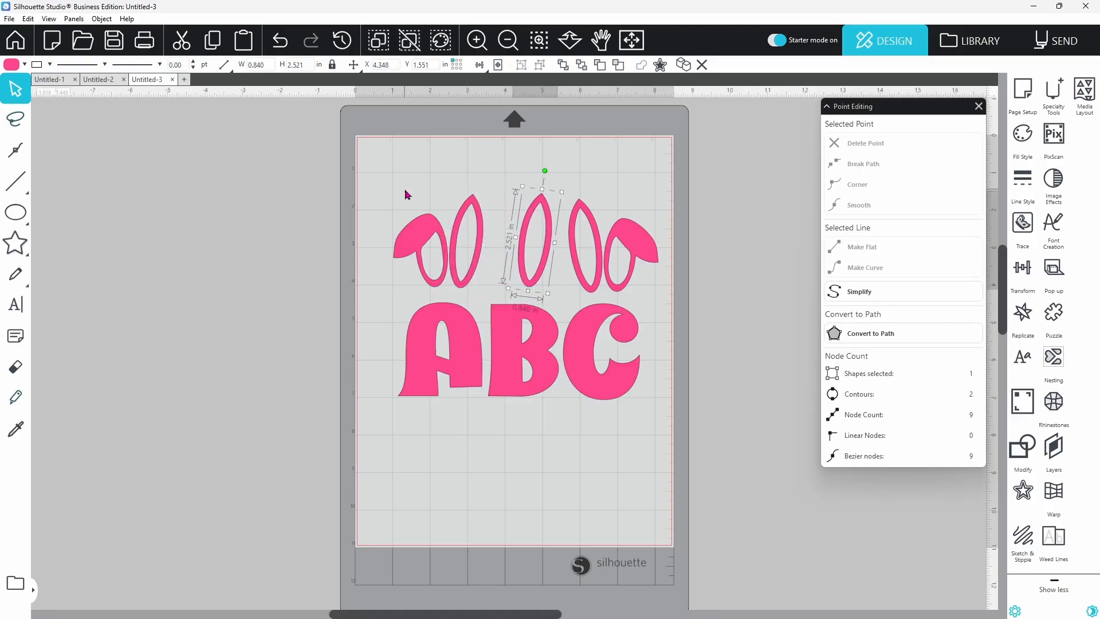
Regroup the folded and upright ears above the A
drag(405, 191, 469, 239)
right_click(449, 230)
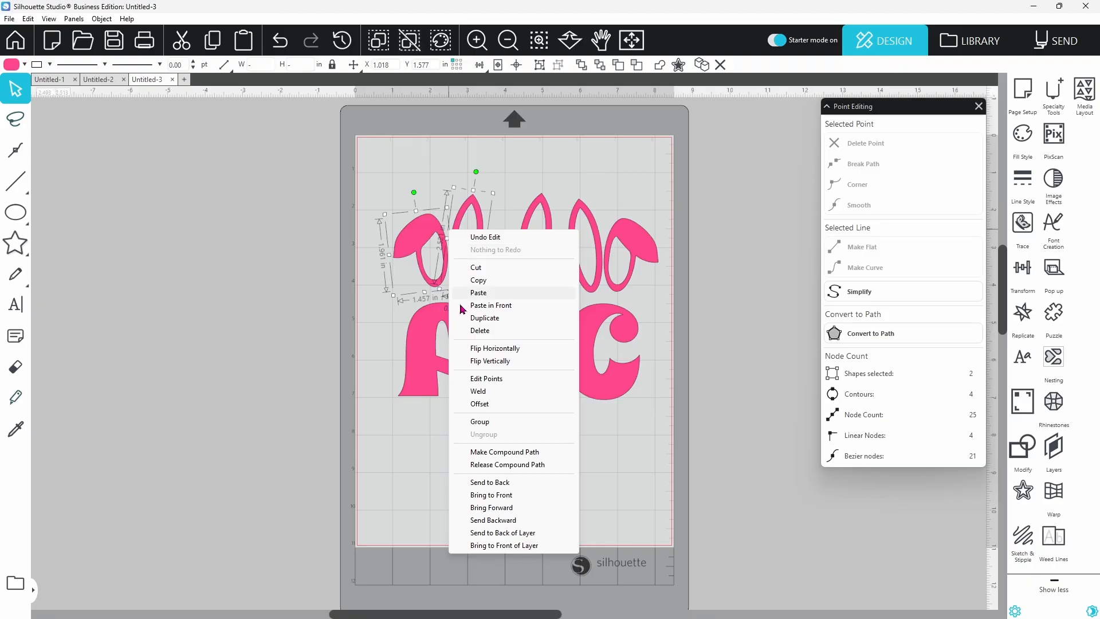
click(480, 421)
Duplicate the upright ear above the B, flip the copy horizontally and set it beside the first to form a pair
click(530, 288)
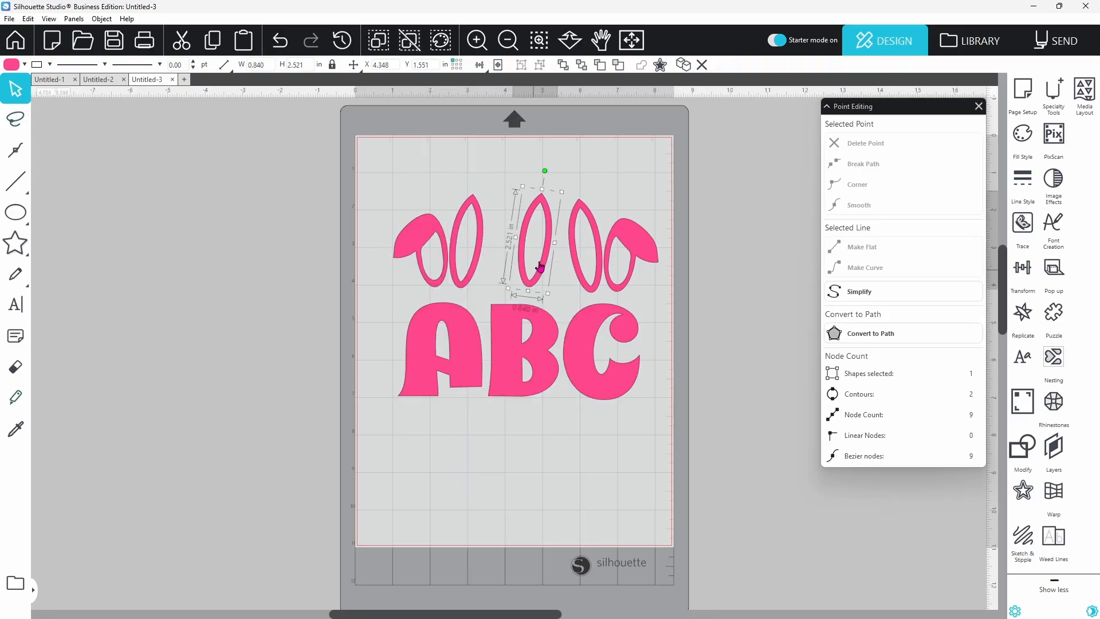
click(660, 64)
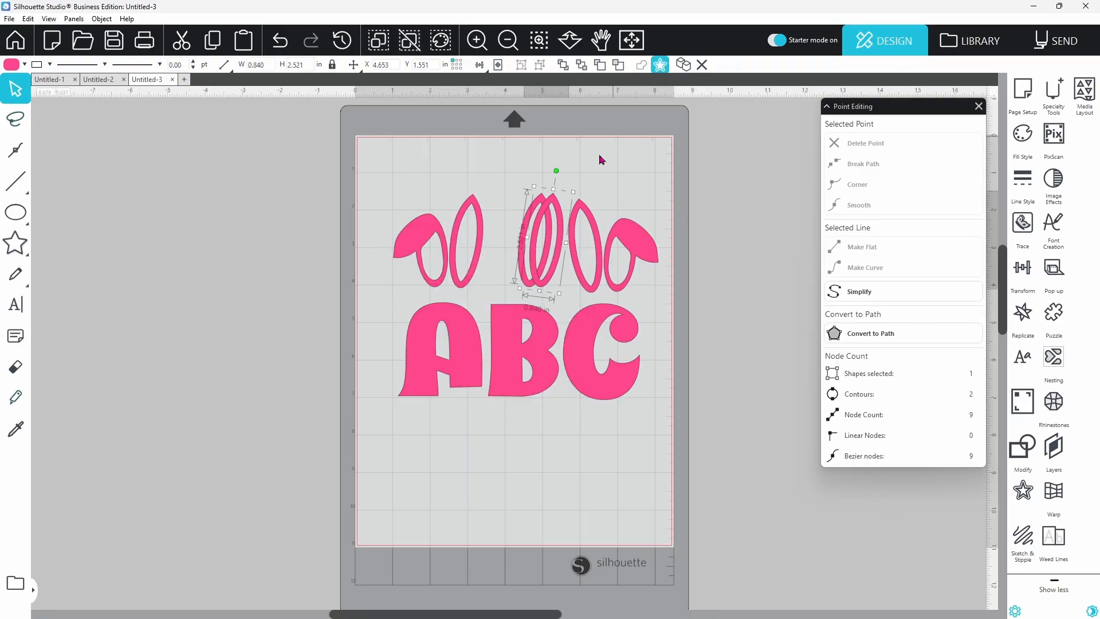
right_click(547, 202)
click(567, 323)
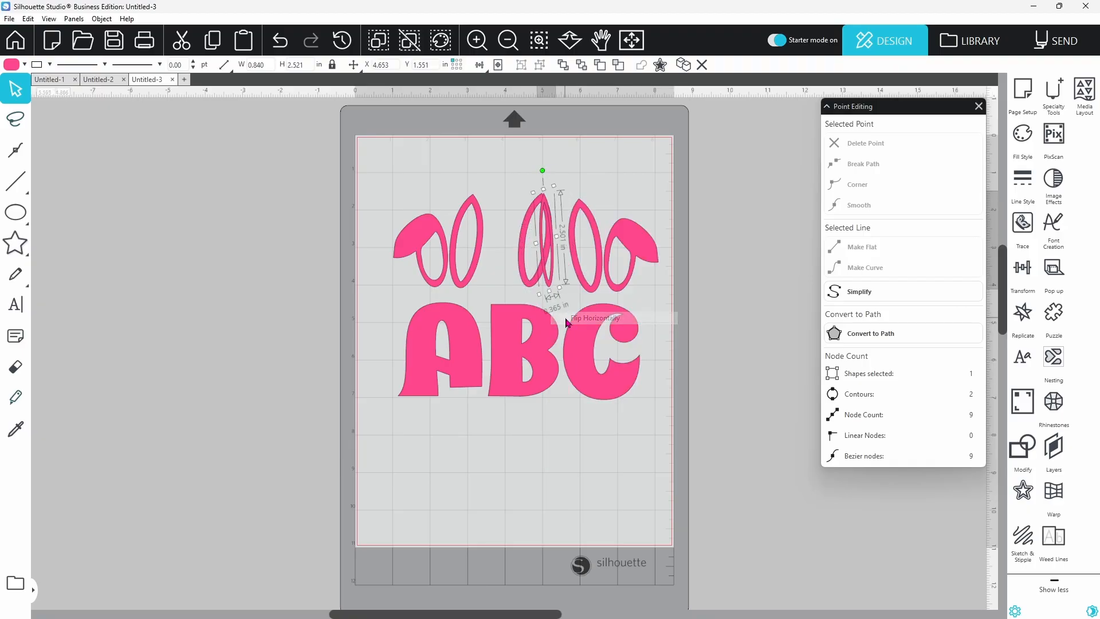
mouse_move(551, 286)
mouse_down()
mouse_move(508, 276)
mouse_move(529, 281)
mouse_up()
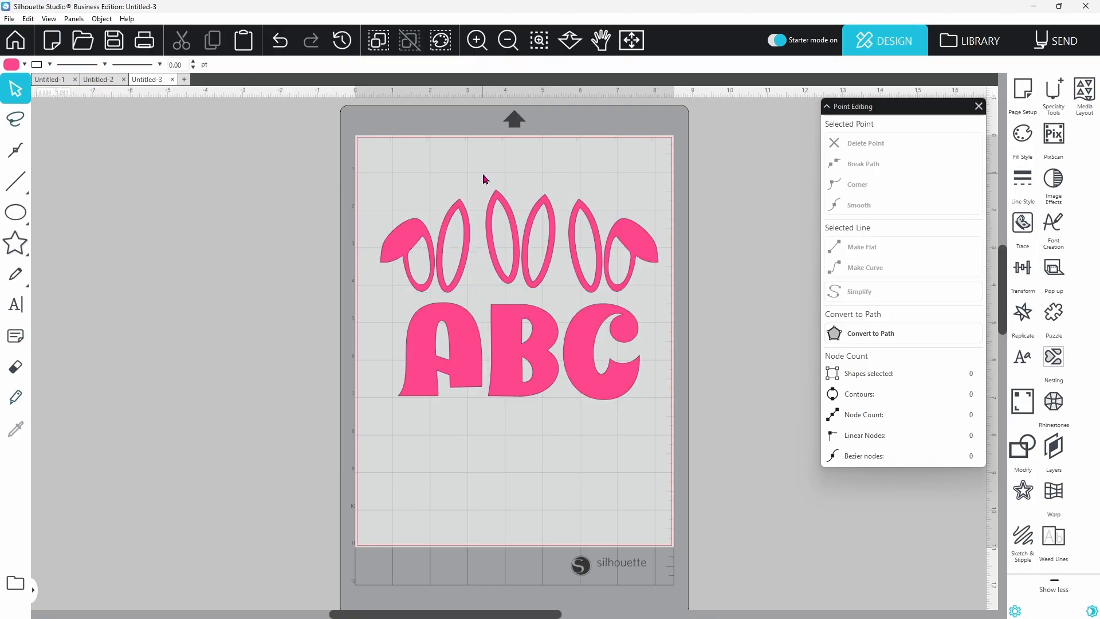
Group the two upright ears above the B
drag(483, 179, 535, 225)
right_click(527, 216)
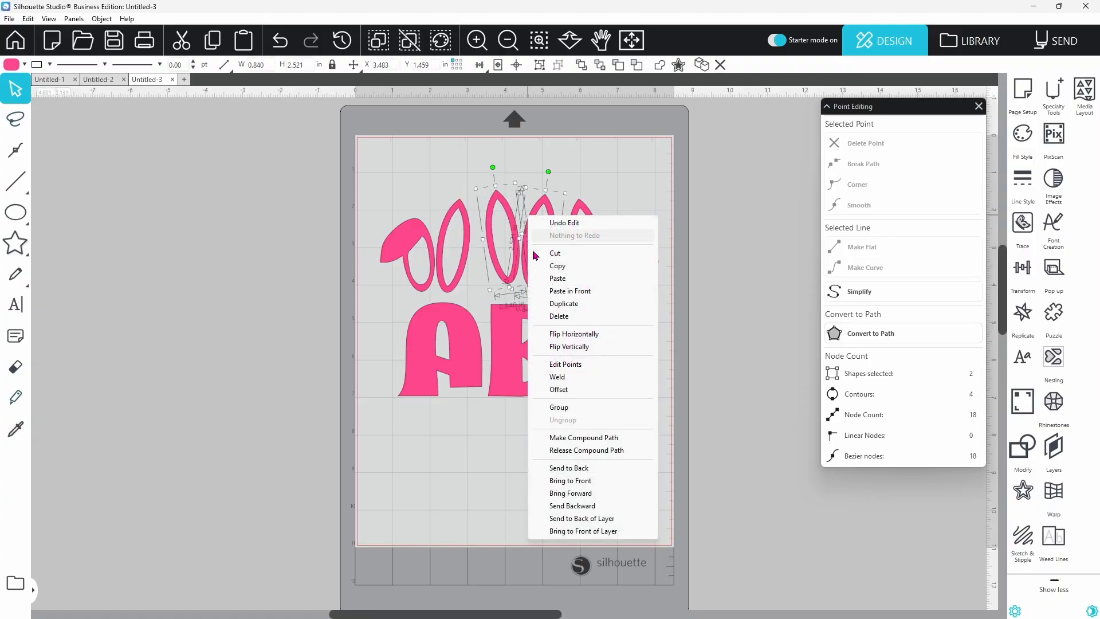
click(555, 406)
click(362, 343)
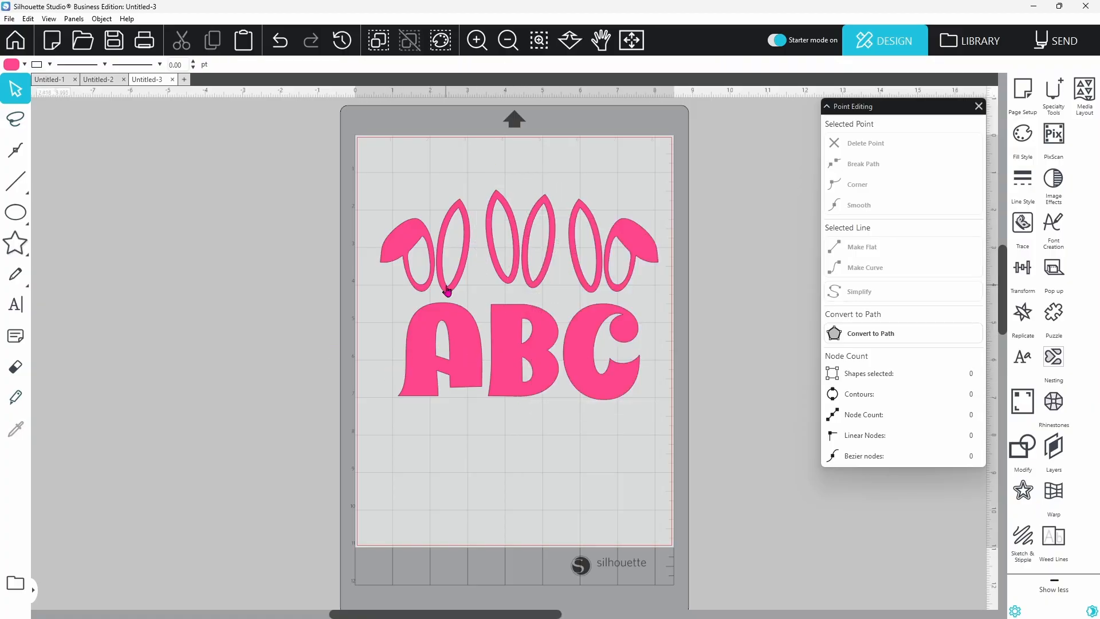
Move the A up until it overlaps its ears and weld the letter and ear pair together
drag(456, 319, 449, 304)
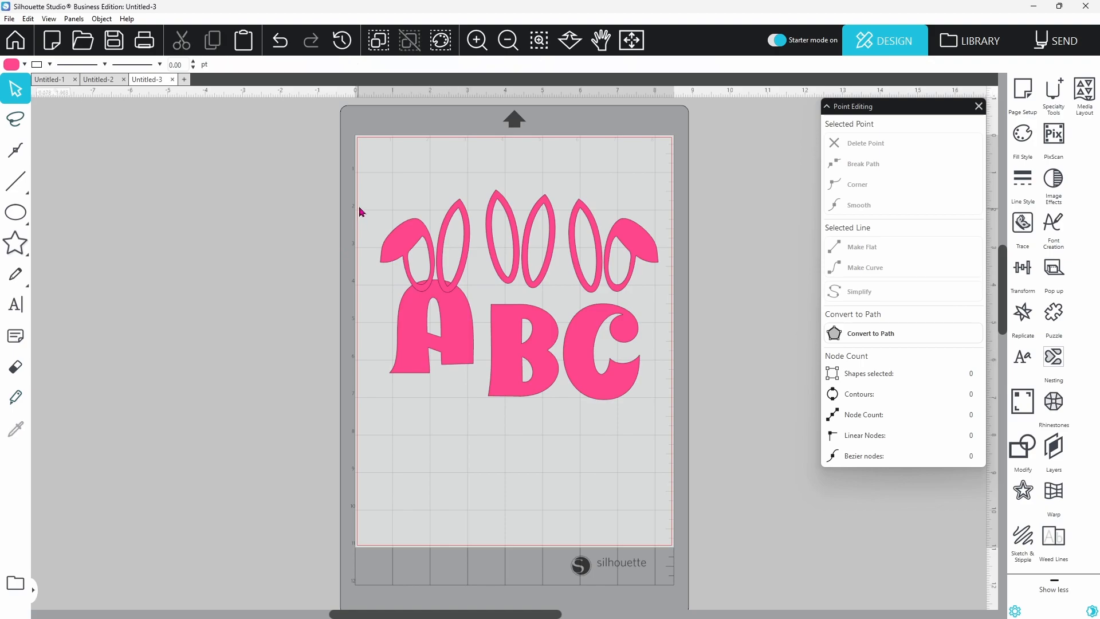
drag(365, 200, 424, 253)
shift+click(464, 319)
right_click(463, 327)
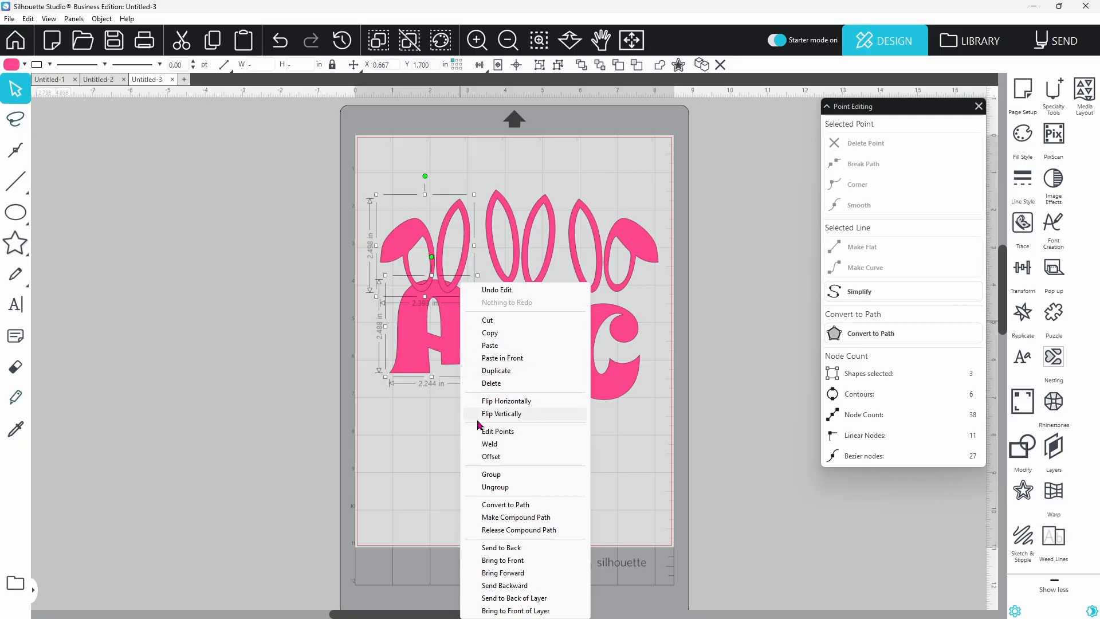
click(467, 443)
Move the B up to overlap its two upright ears and weld them into one shape
drag(498, 364, 495, 359)
drag(481, 267, 530, 292)
right_click(531, 292)
click(562, 446)
Move the C up to overlap its ear pair, weld them together and shift the welded shape slightly away from the B
drag(589, 327, 589, 302)
drag(583, 185, 621, 333)
right_click(622, 334)
click(652, 443)
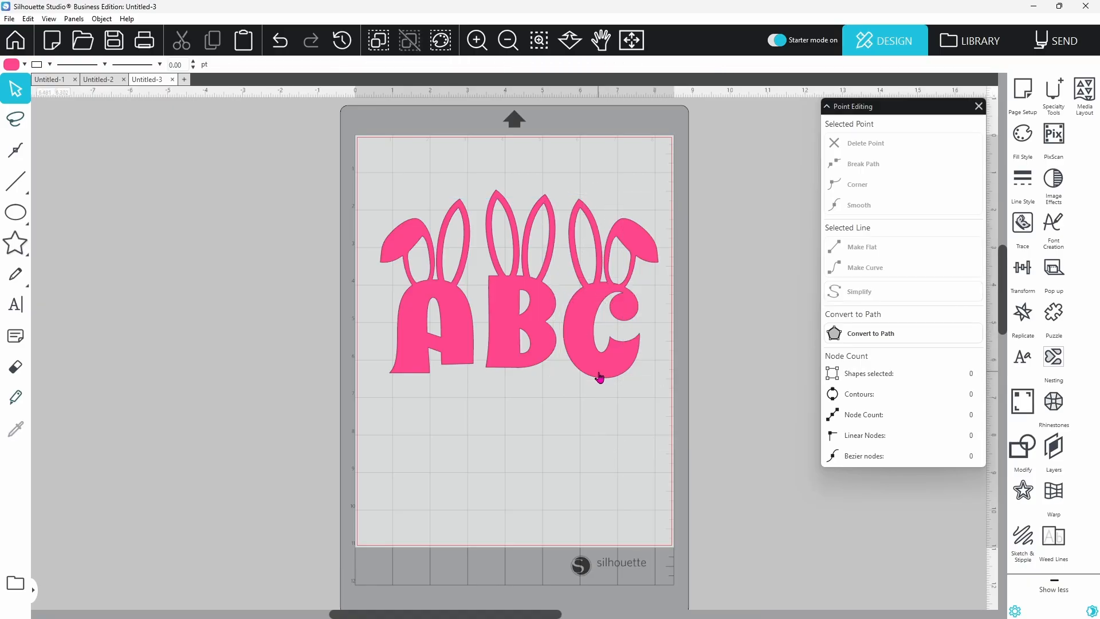
click(605, 379)
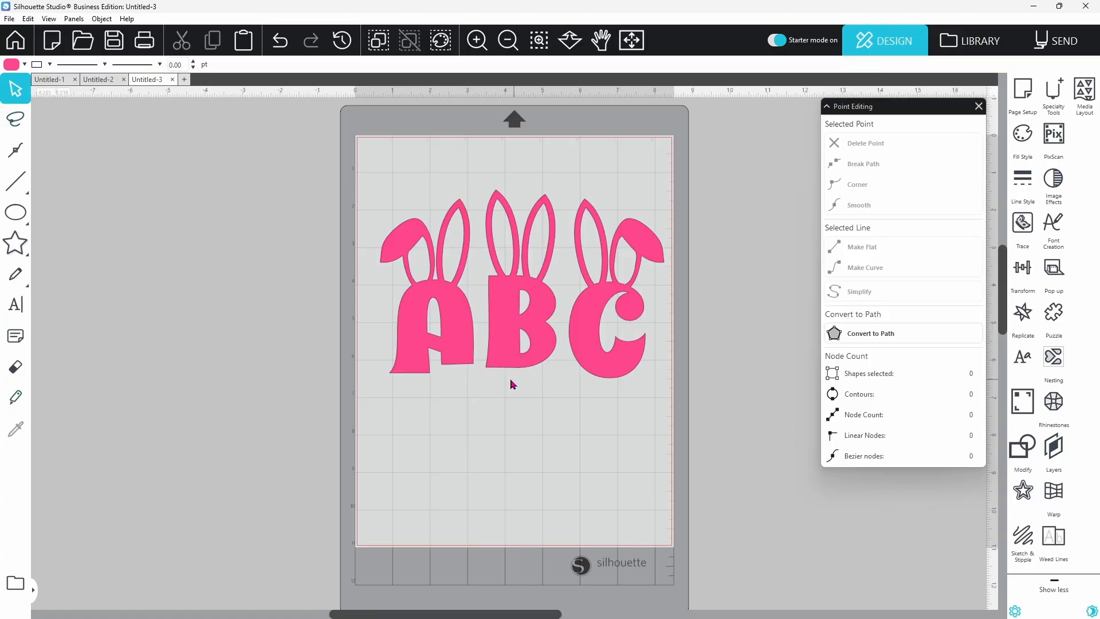
Undo the welds and letter moves, back to before the ears above the B were grouped
key(ctrl+z)
click(282, 49)
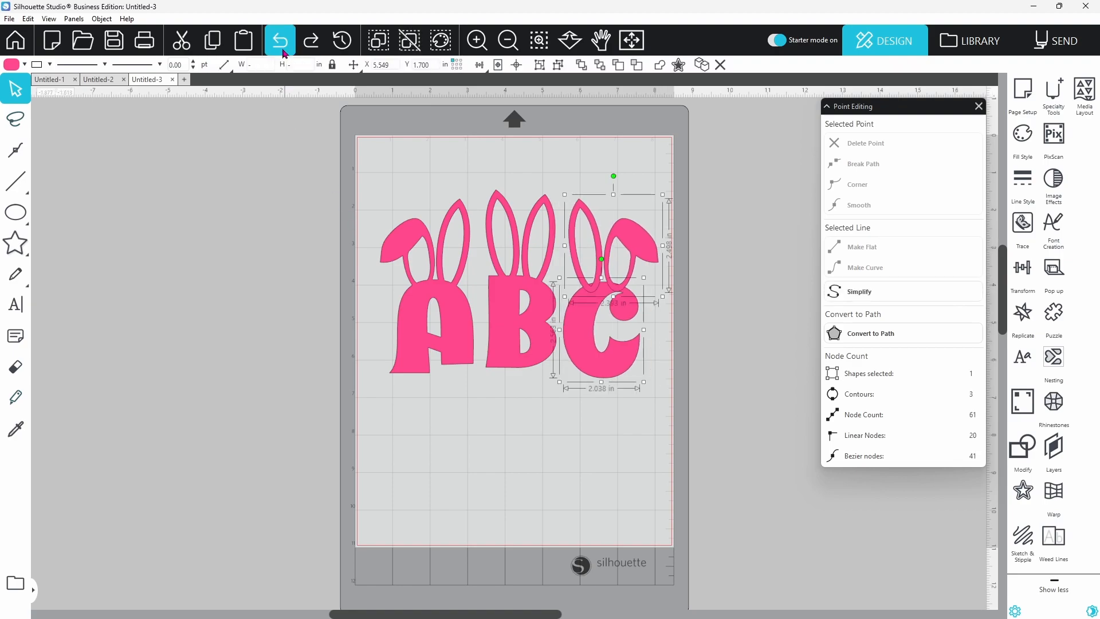
click(283, 50)
click(282, 50)
click(283, 50)
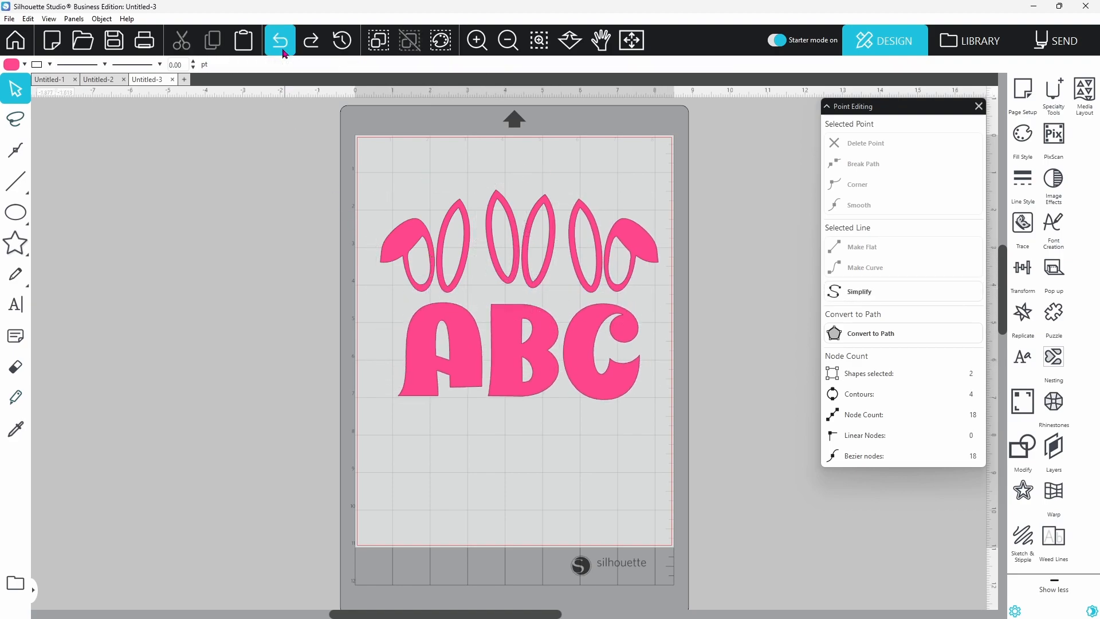
click(283, 51)
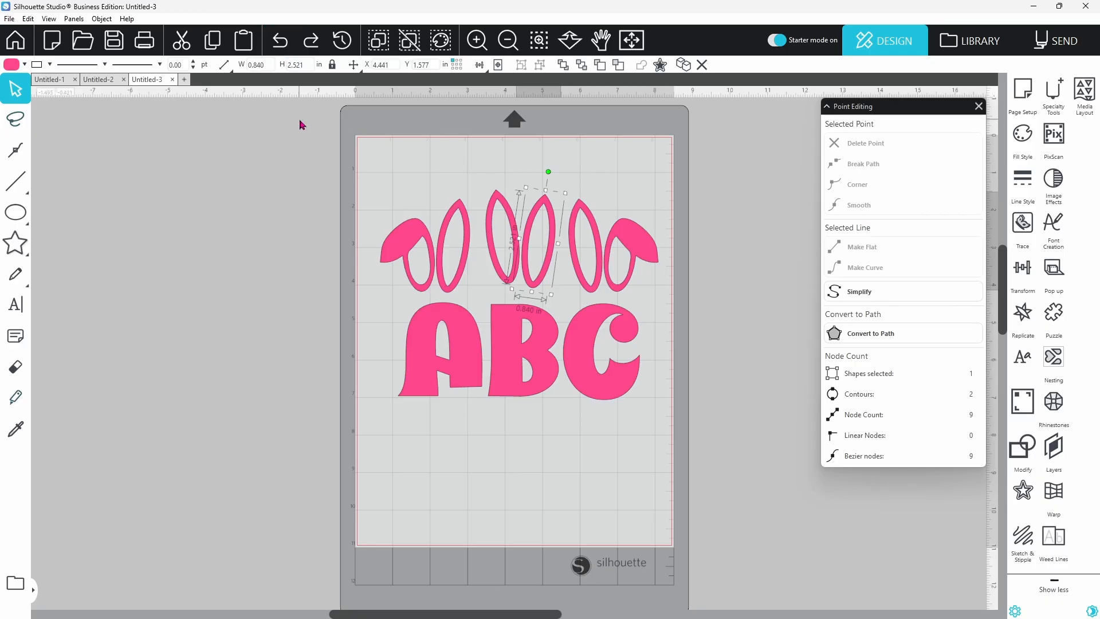
click(311, 40)
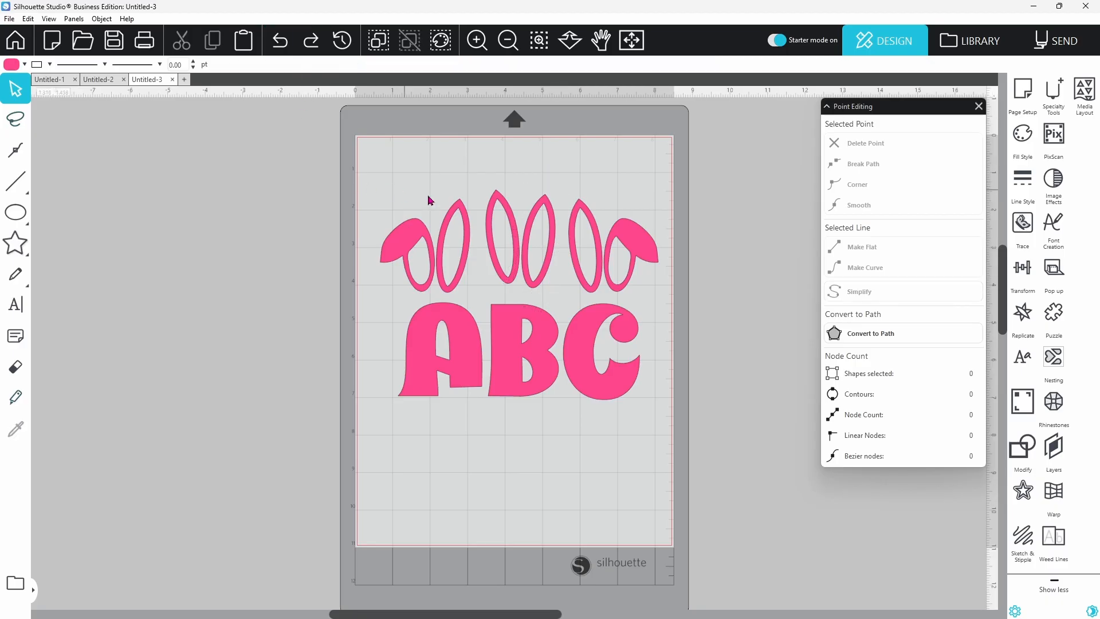
Select both upright ears above the B and group them as a pair
click(449, 245)
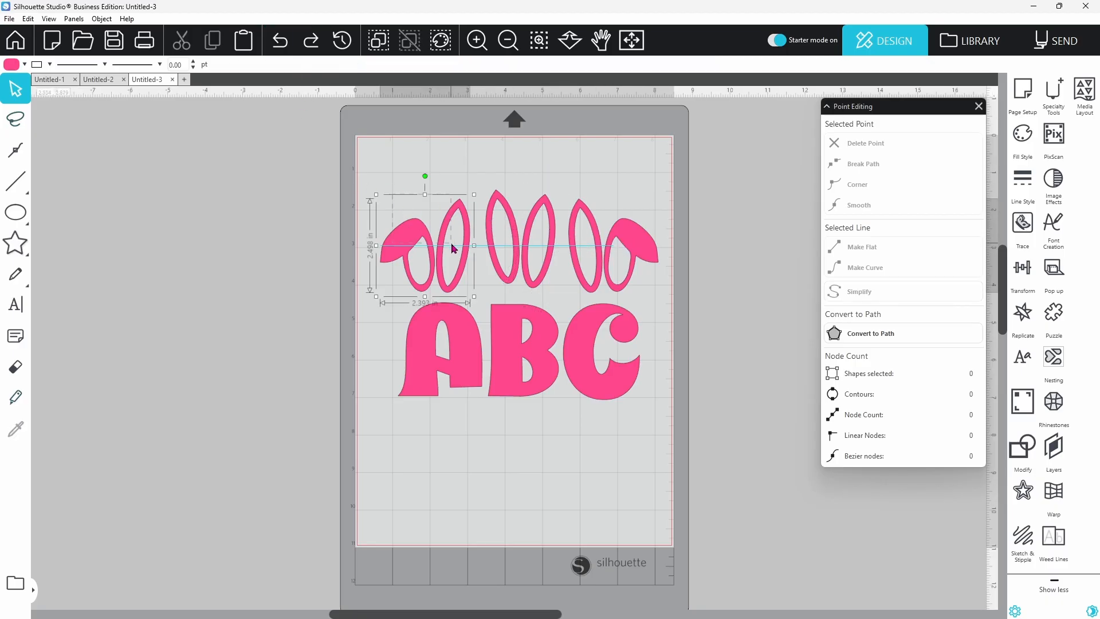
click(531, 235)
right_click(533, 234)
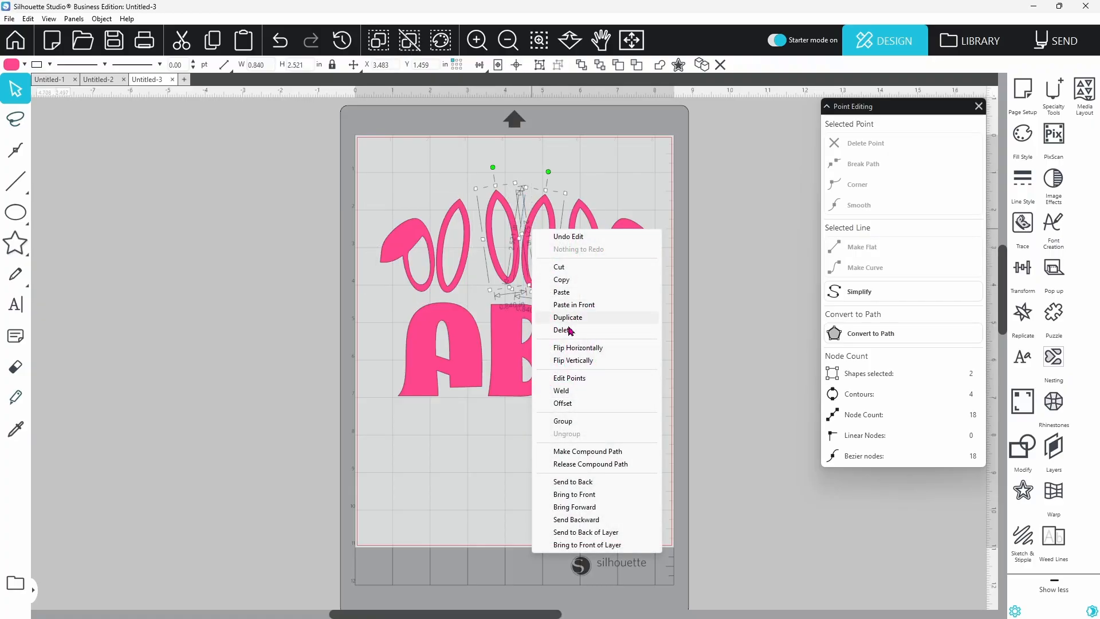
click(573, 424)
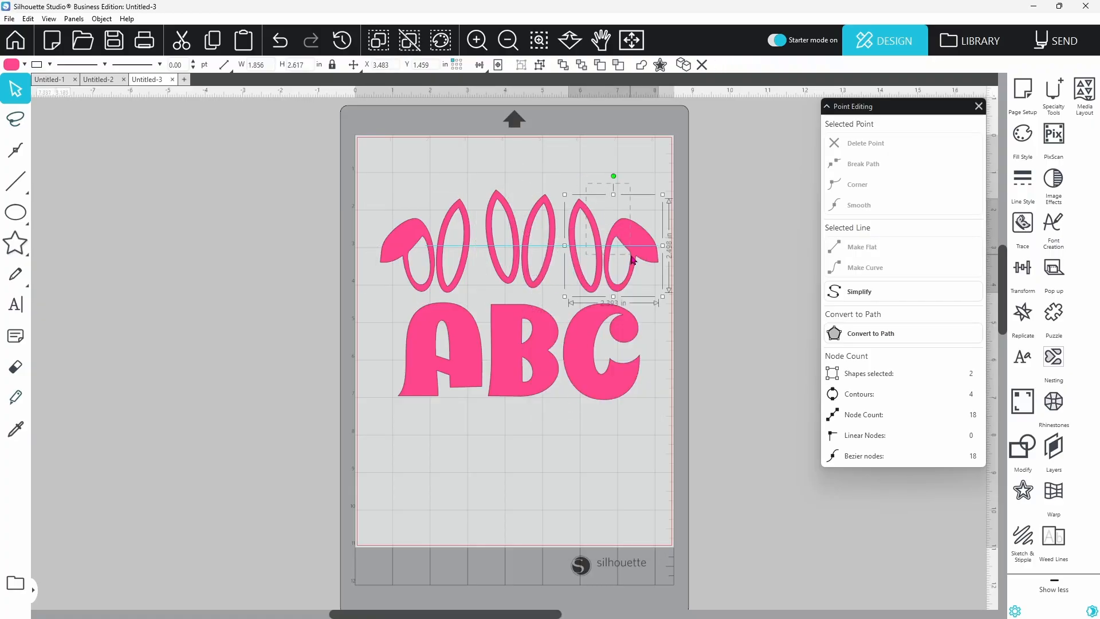
Duplicate all three ear pairs and place the copies off the cutting mat as spares
click(431, 175)
drag(609, 268, 610, 270)
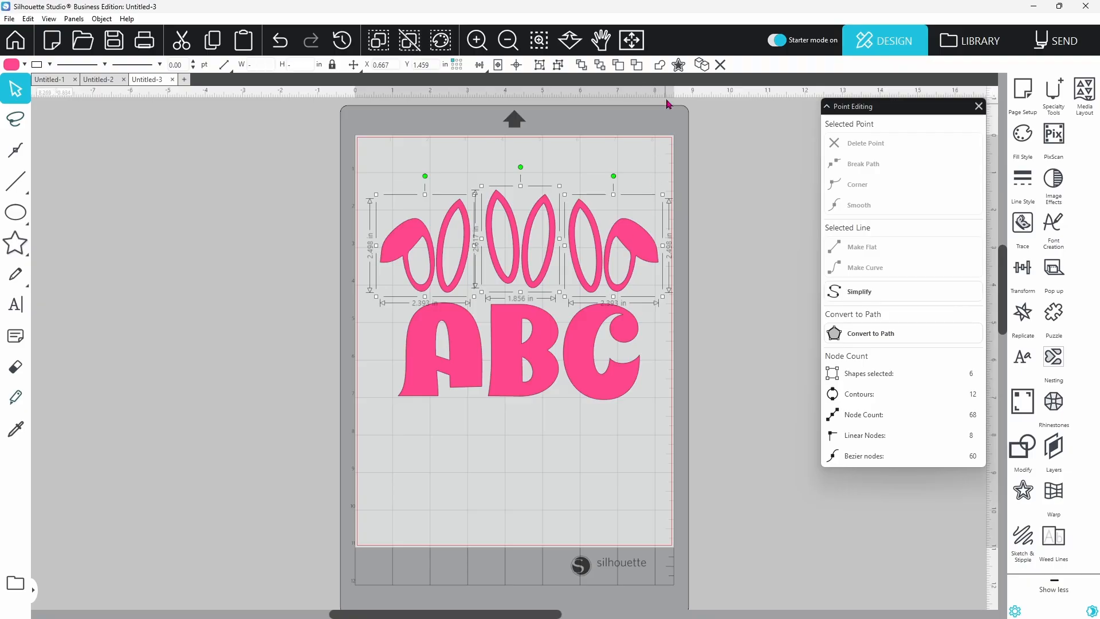
click(701, 65)
drag(659, 237, 308, 189)
click(207, 287)
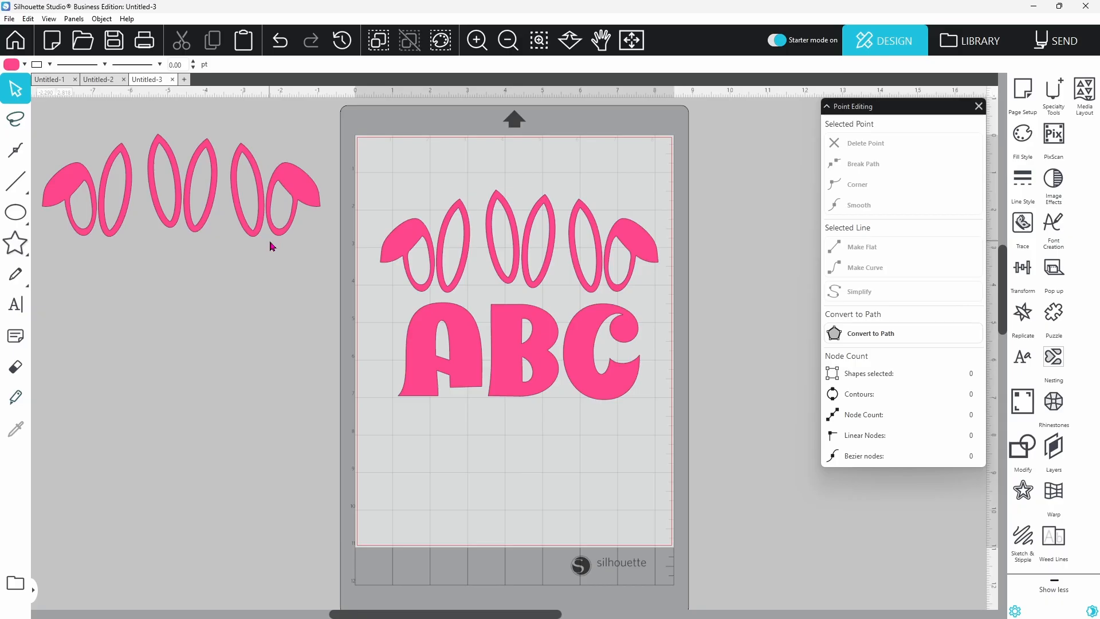
Move the A, B and C up to overlap their ear pairs and weld each letter to its ears
drag(470, 347, 464, 325)
drag(507, 360, 504, 330)
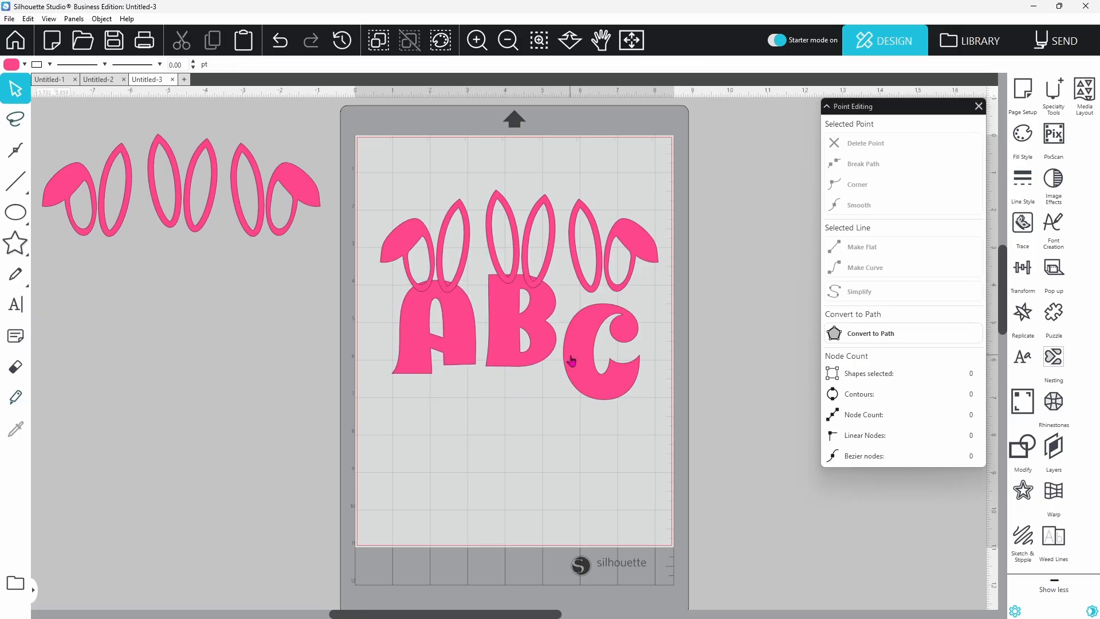
drag(570, 360, 570, 337)
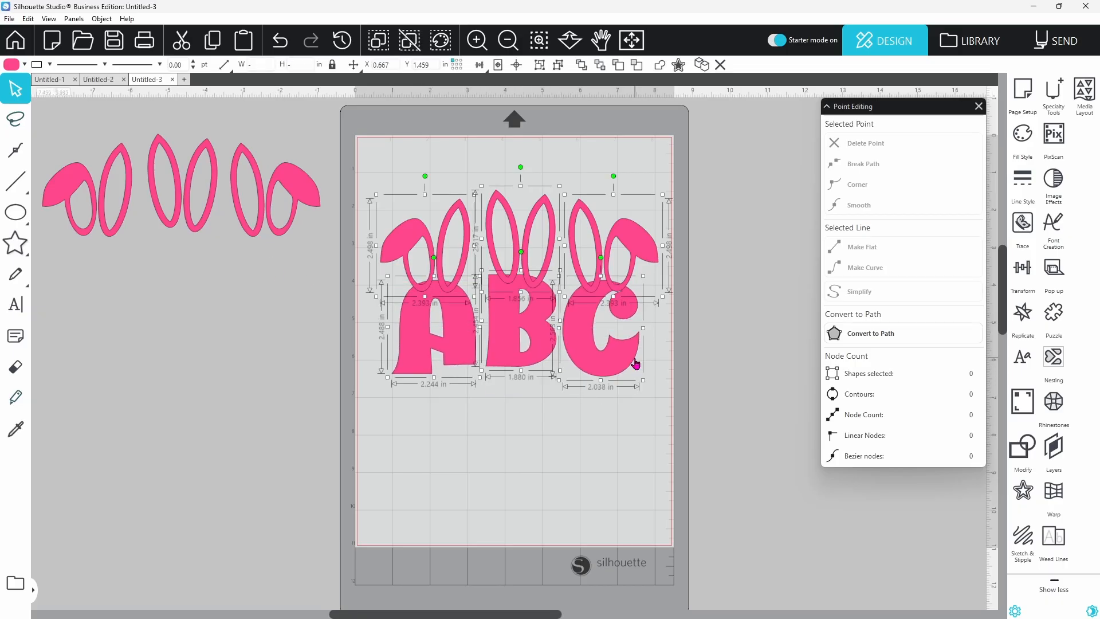
right_click(636, 363)
click(679, 192)
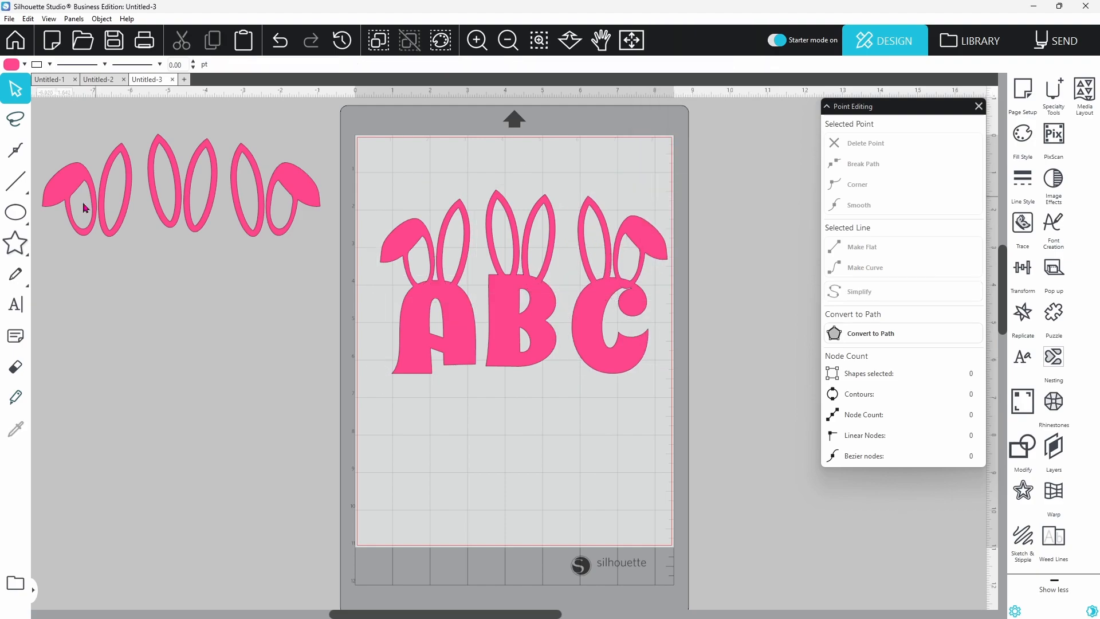
Move the eared A and C off the mat and place the eared B near the page's left edge
drag(414, 342, 114, 451)
drag(583, 360, 240, 478)
drag(488, 355, 376, 391)
Add a text object beside the eared B with the remaining letters of the first name in capitals
click(14, 237)
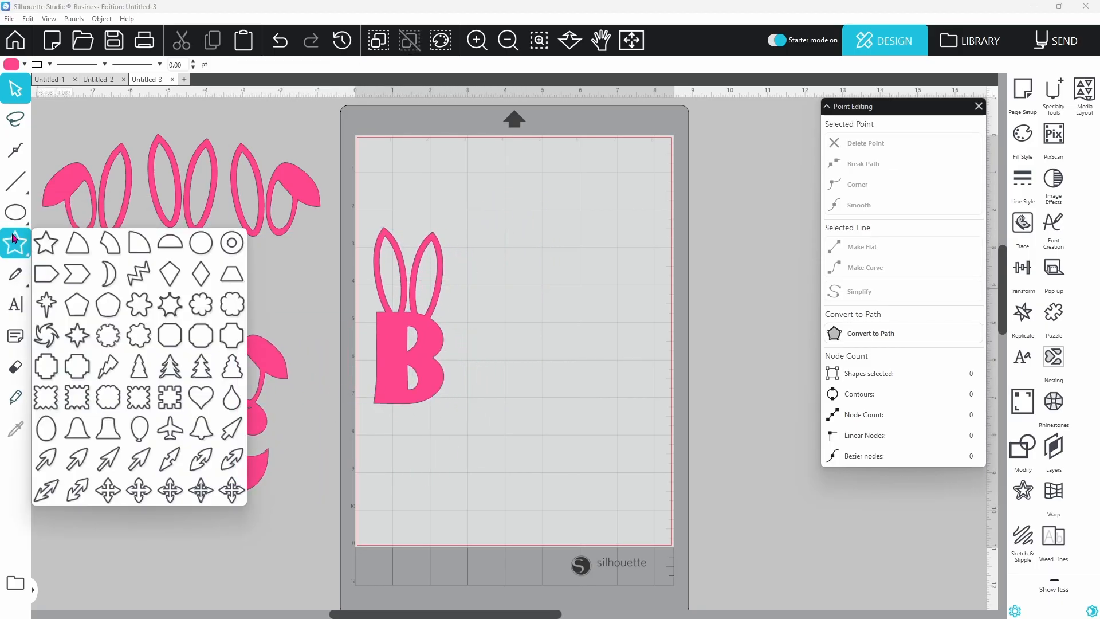
click(16, 309)
click(462, 369)
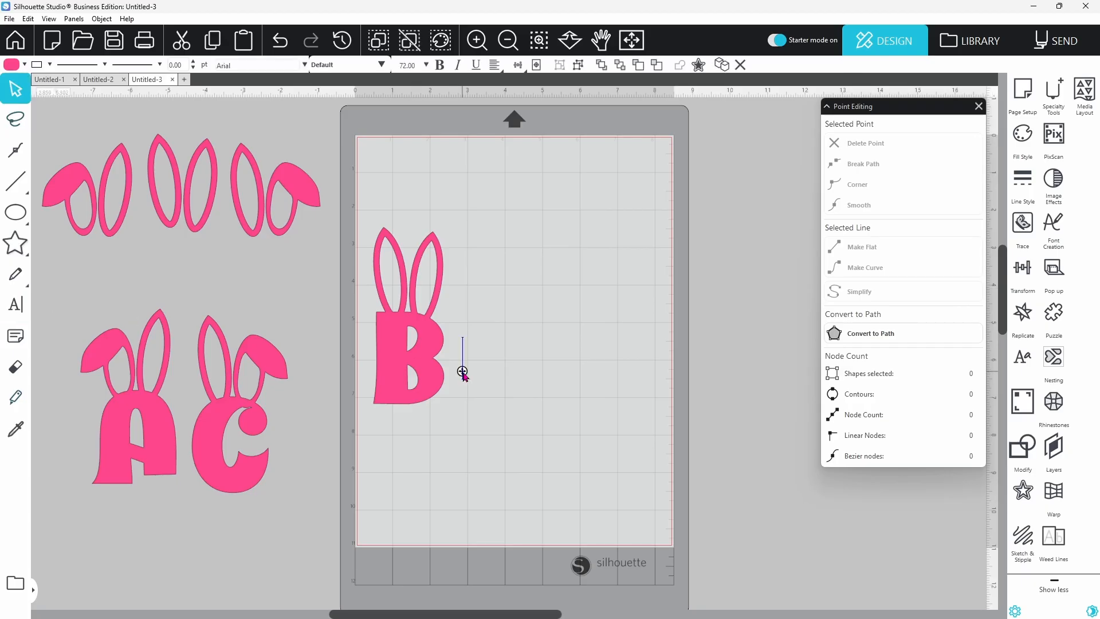
text(RENDAN)
key(Escape)
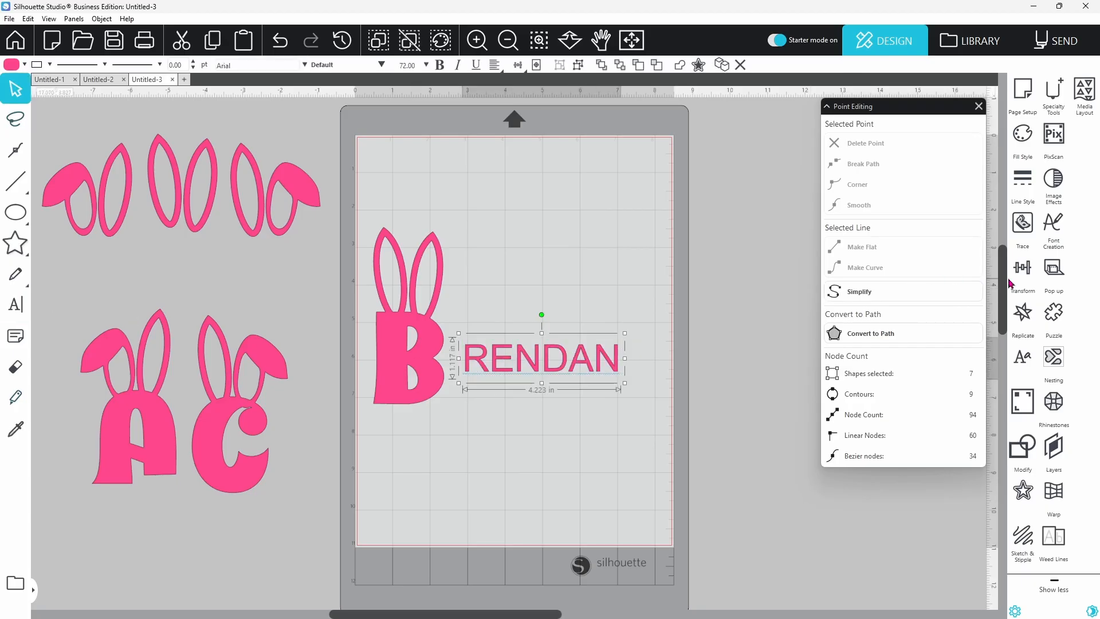
Set the text's font to Pink Girl and move it so it touches the base of the B
click(1022, 361)
click(890, 263)
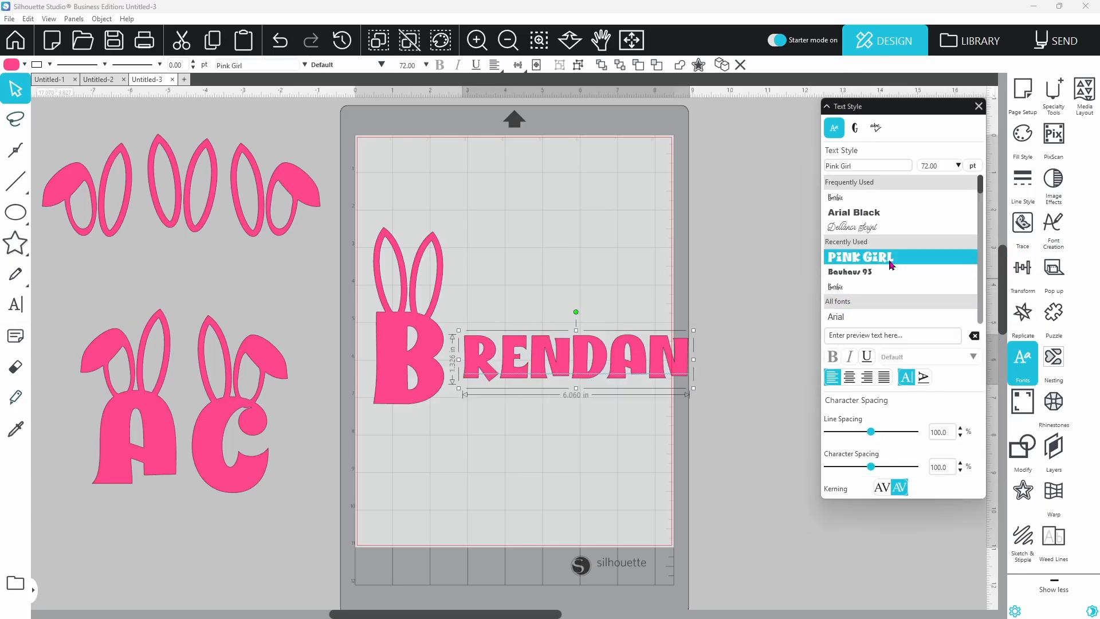
drag(661, 369, 640, 388)
Ungroup the text into separate letters and enlarge the final N to about 2.17 in wide
right_click(641, 387)
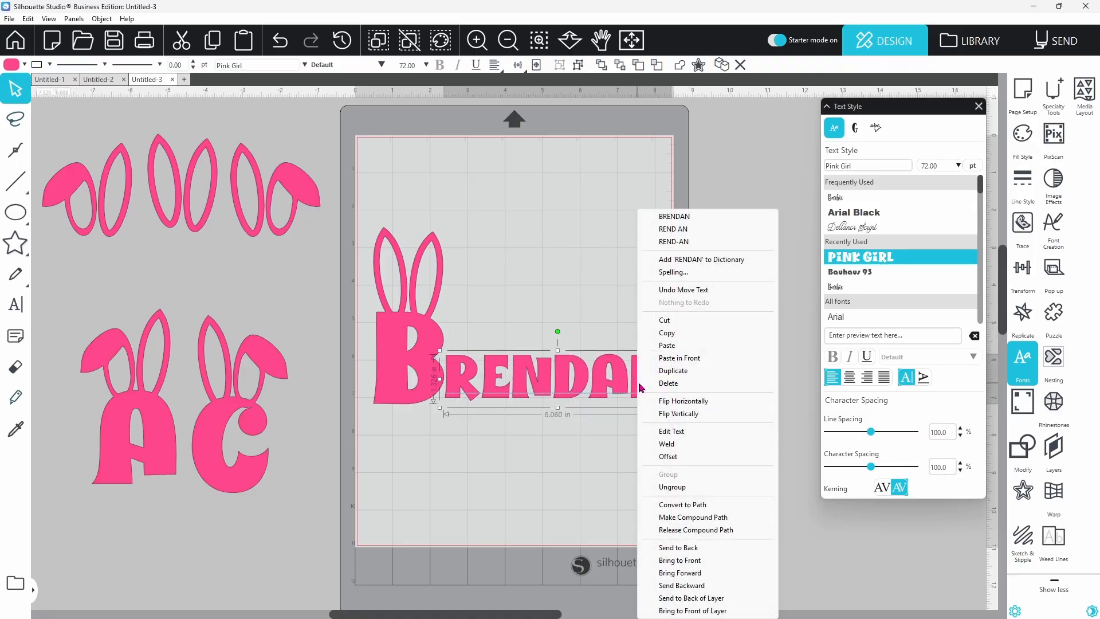
click(672, 486)
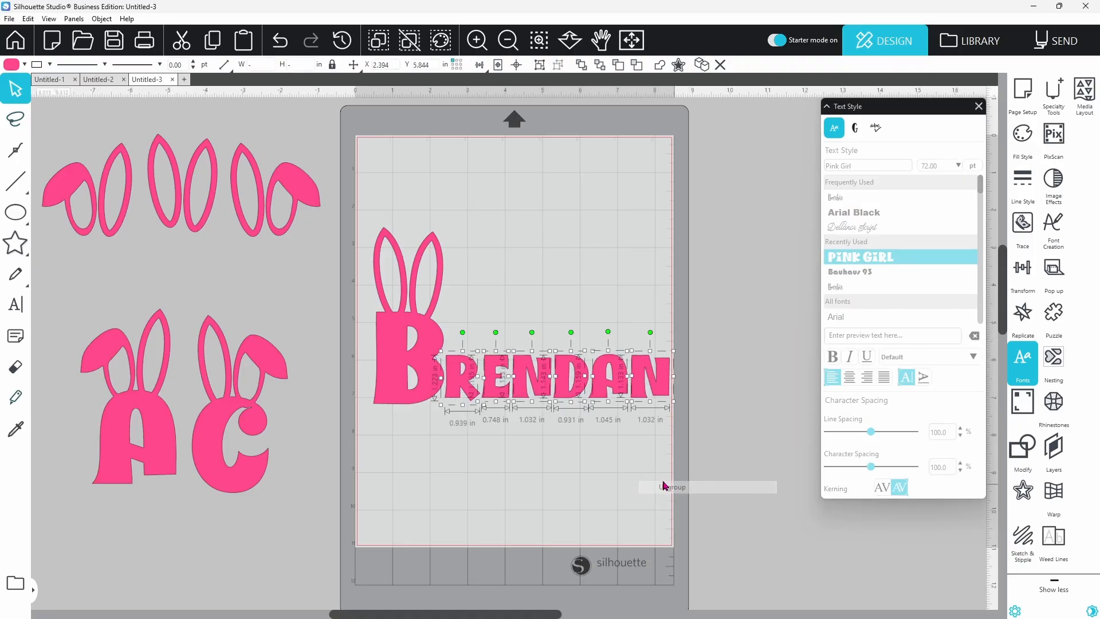
click(620, 472)
click(644, 395)
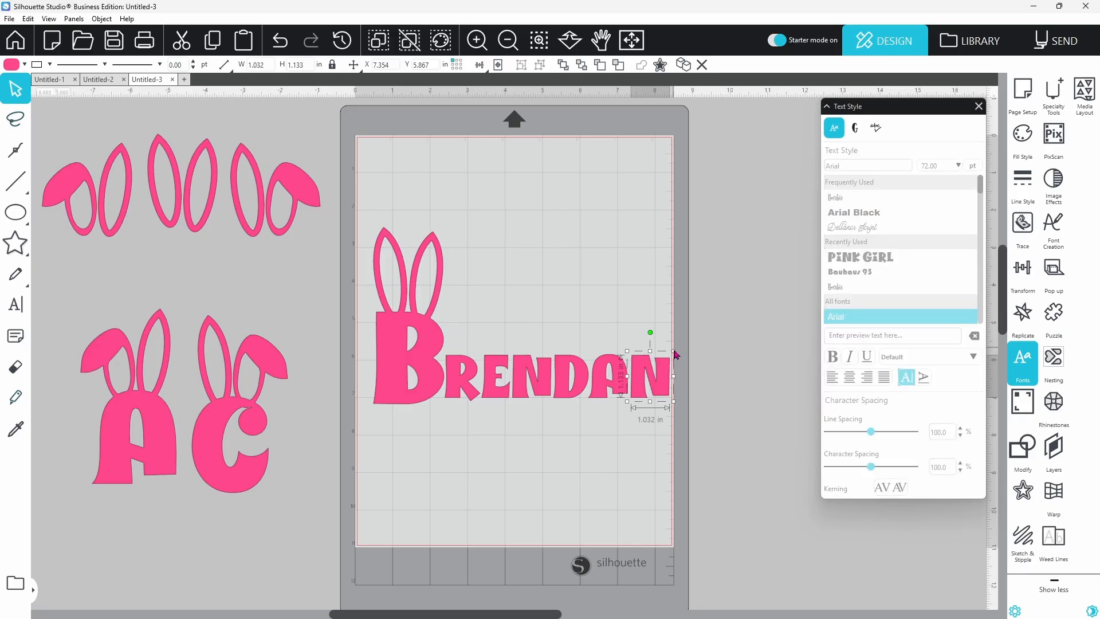
drag(674, 354, 700, 293)
drag(699, 363, 698, 364)
Place the spare ear pair made for the C on top of the large N and weld them together
drag(251, 235, 658, 318)
click(660, 286)
shift+click(699, 343)
right_click(699, 340)
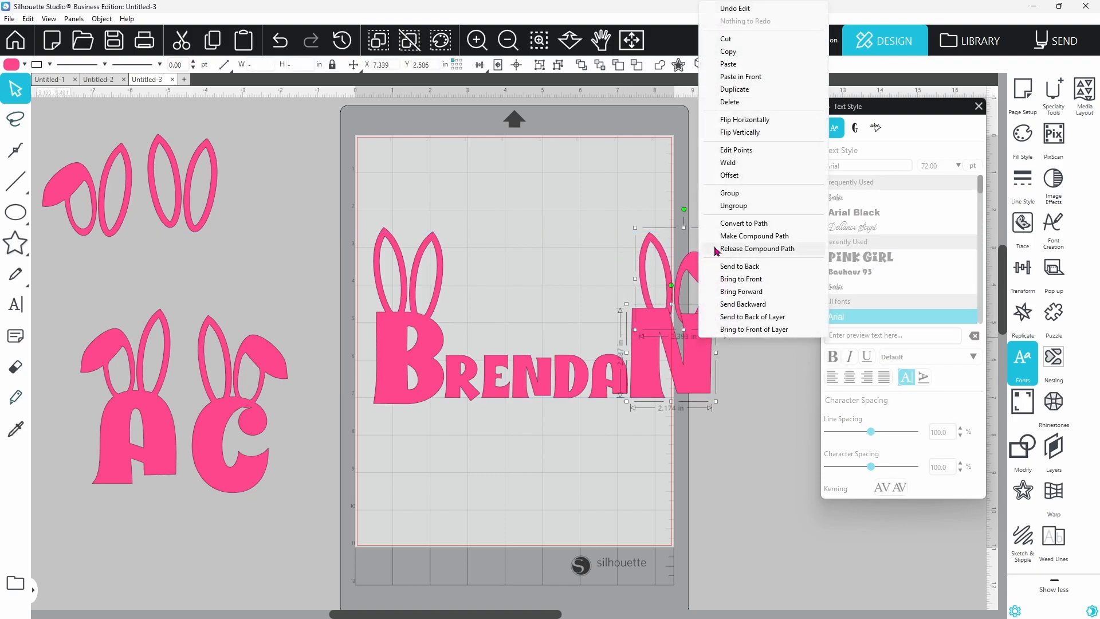
click(730, 162)
Group all the letters of the name and scale the group down to fit within the page
drag(362, 225, 693, 385)
right_click(696, 385)
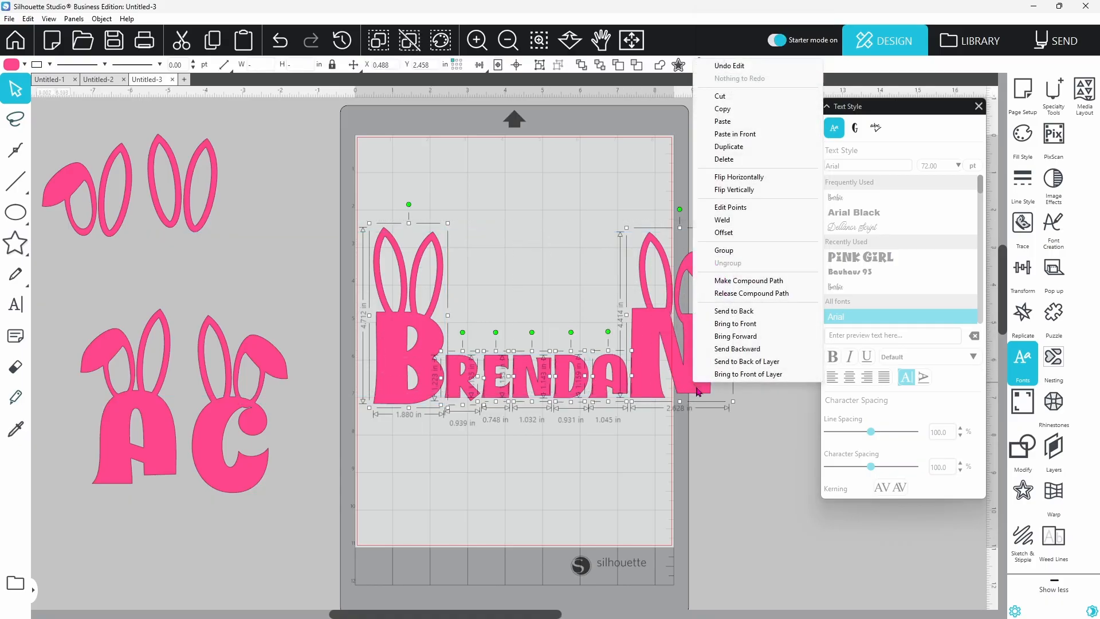
click(724, 250)
drag(736, 412, 678, 380)
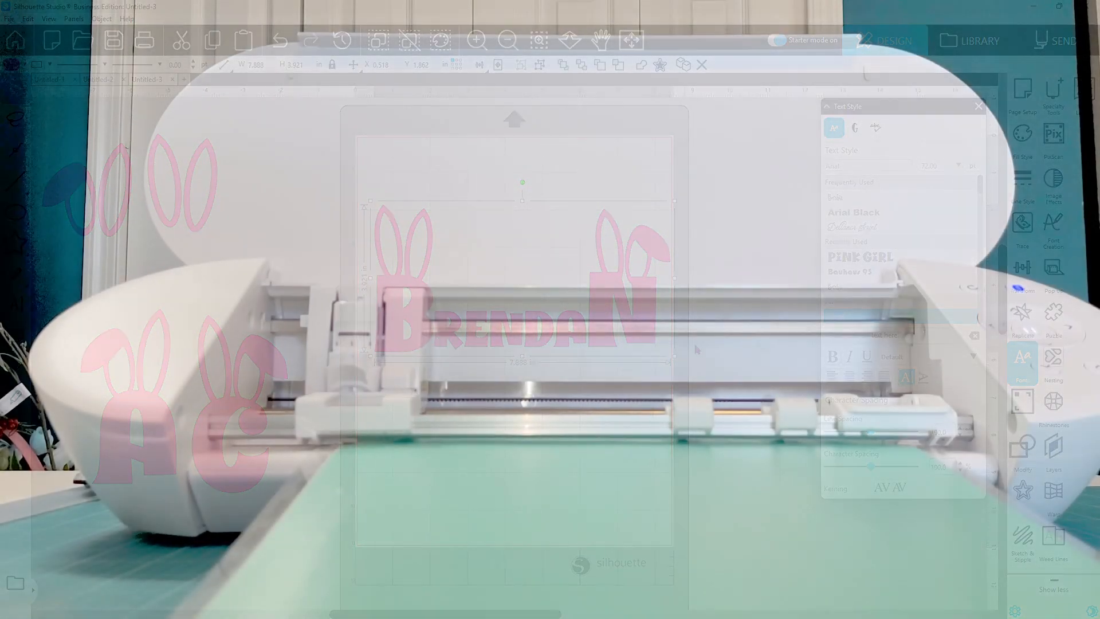